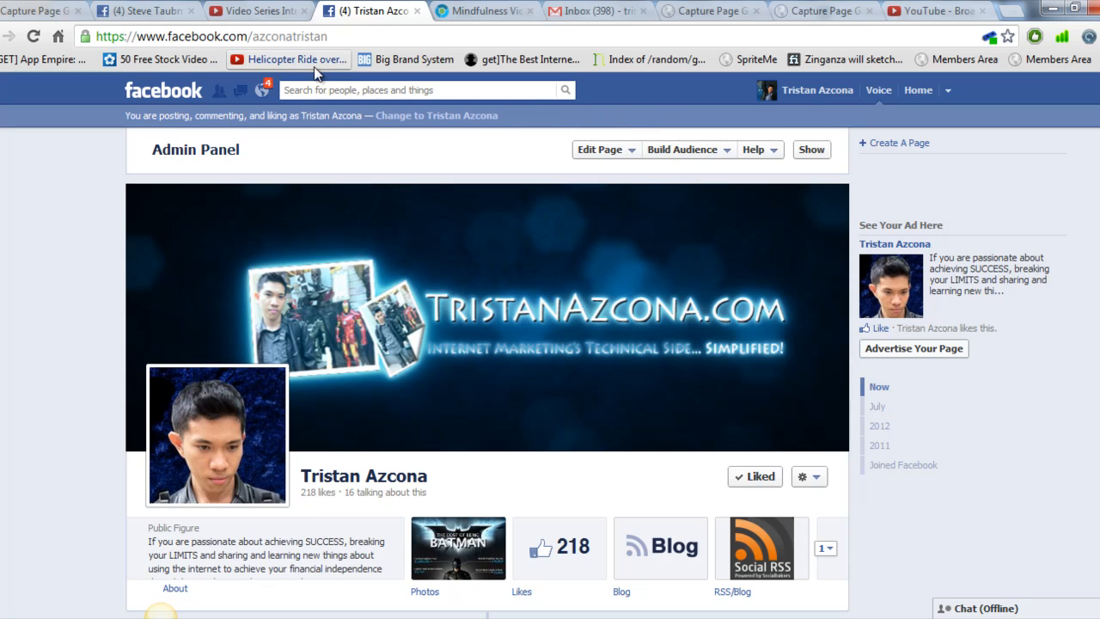
# - Open the Facebook message conversation containing the Infusionsoft web form code and review that code
pyautogui.click(158, 8)
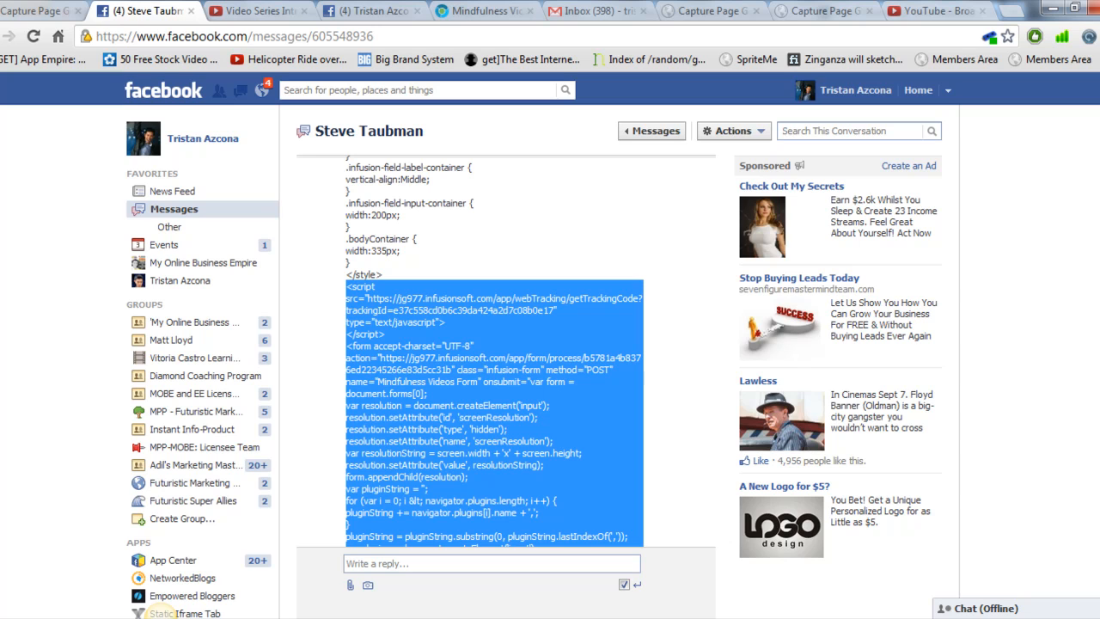
pyautogui.scroll(10, 495, 351)
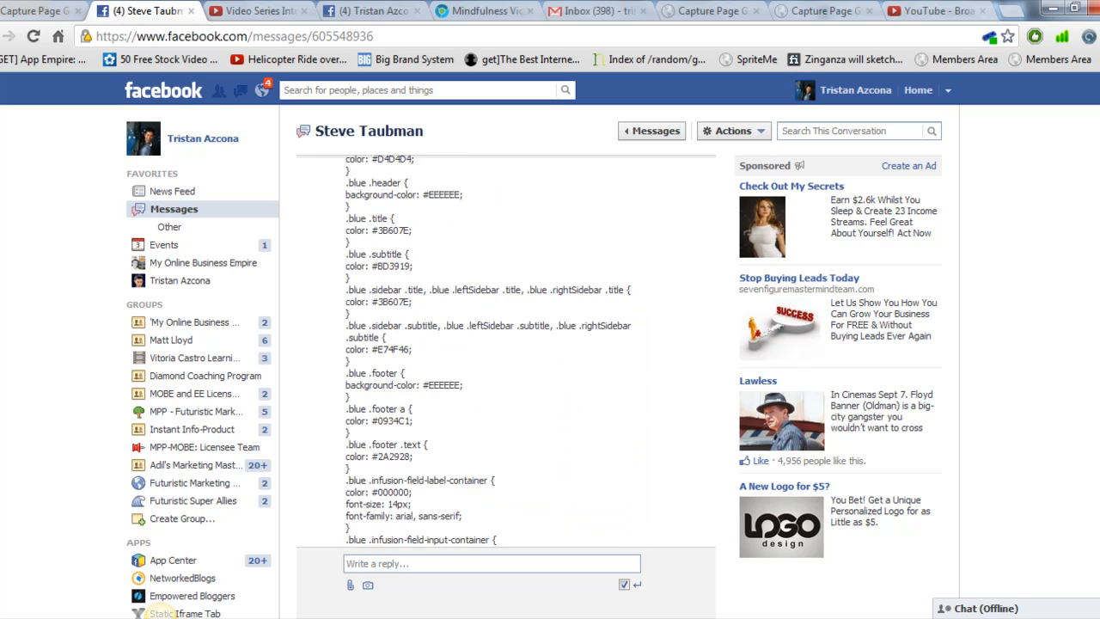
pyautogui.scroll(-10, 495, 351)
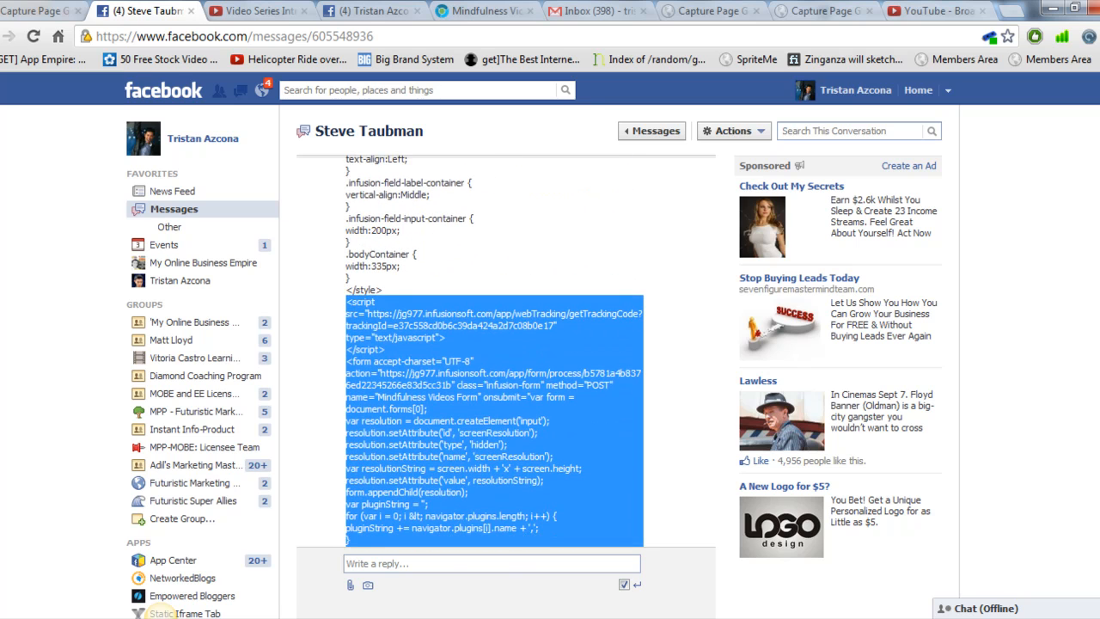
# - Switch to Firefox and review the HTML code of the GetResponse web form on its Publish step
pyautogui.click(968, 557)
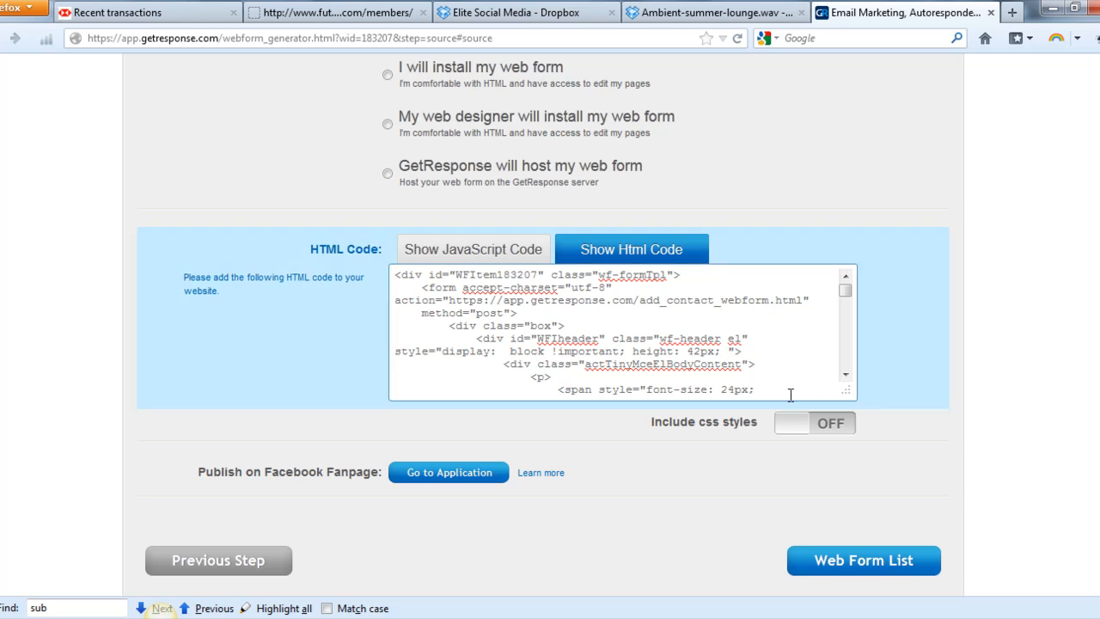
pyautogui.scroll(5, 744, 314)
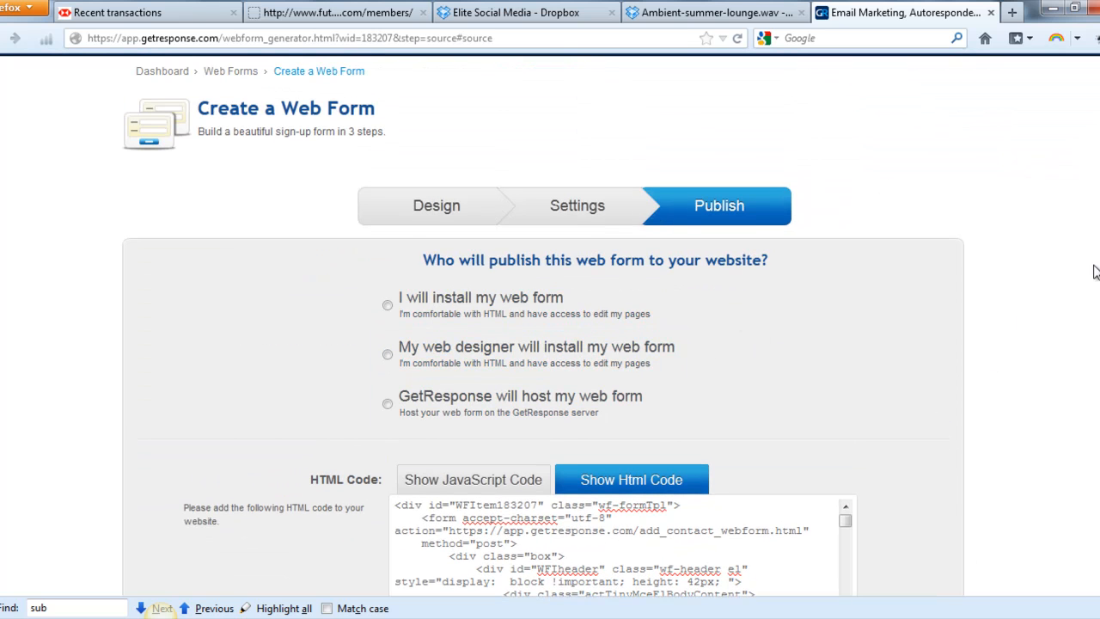
pyautogui.scroll(-7, 920, 361)
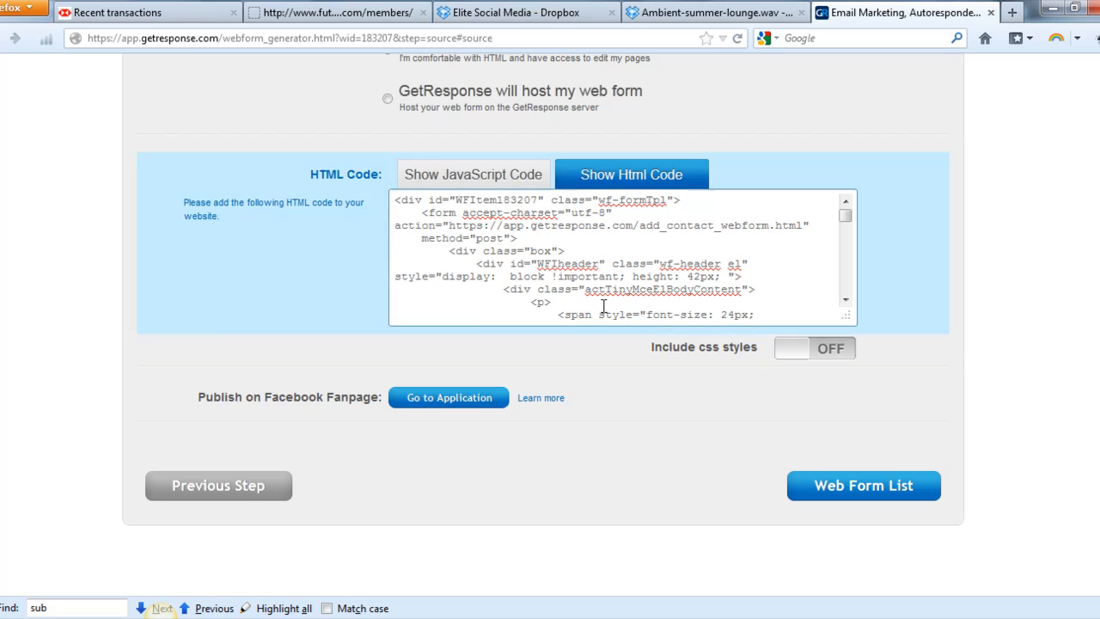
# - Switch back to Chrome and bring up the sample capture page on the My Online Income Revolution Facebook page
pyautogui.moveTo(277, 618)
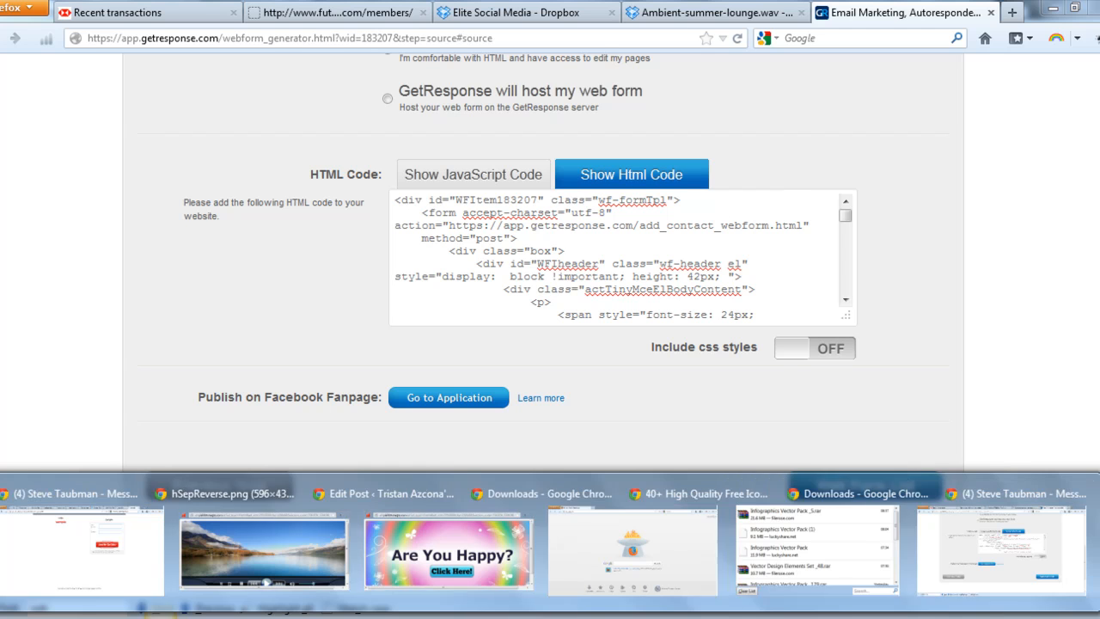
pyautogui.click(1005, 541)
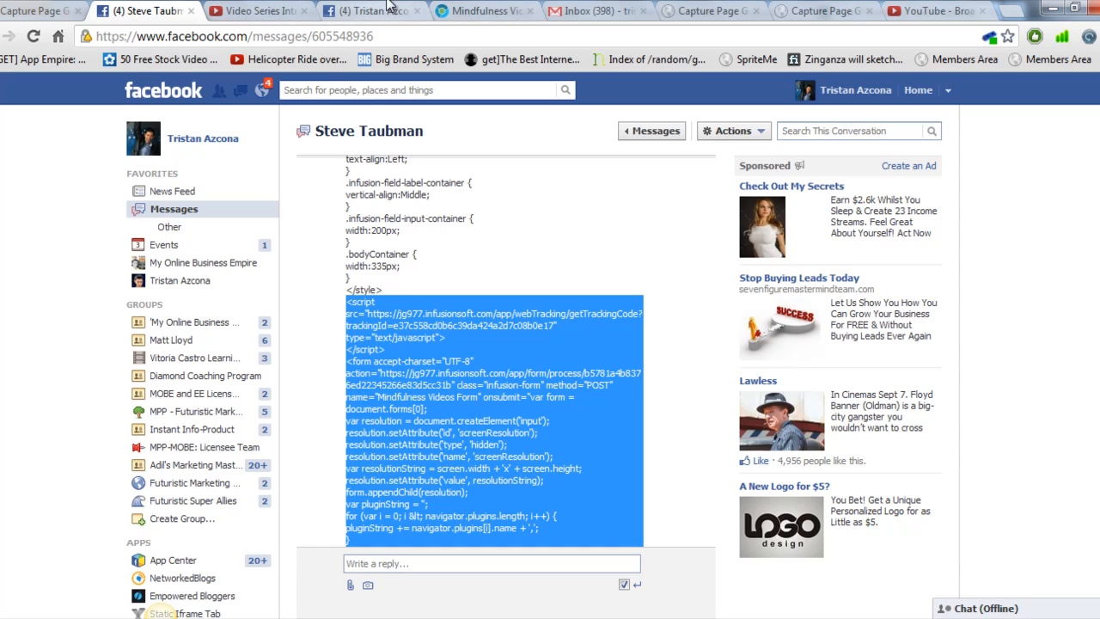
pyautogui.click(693, 11)
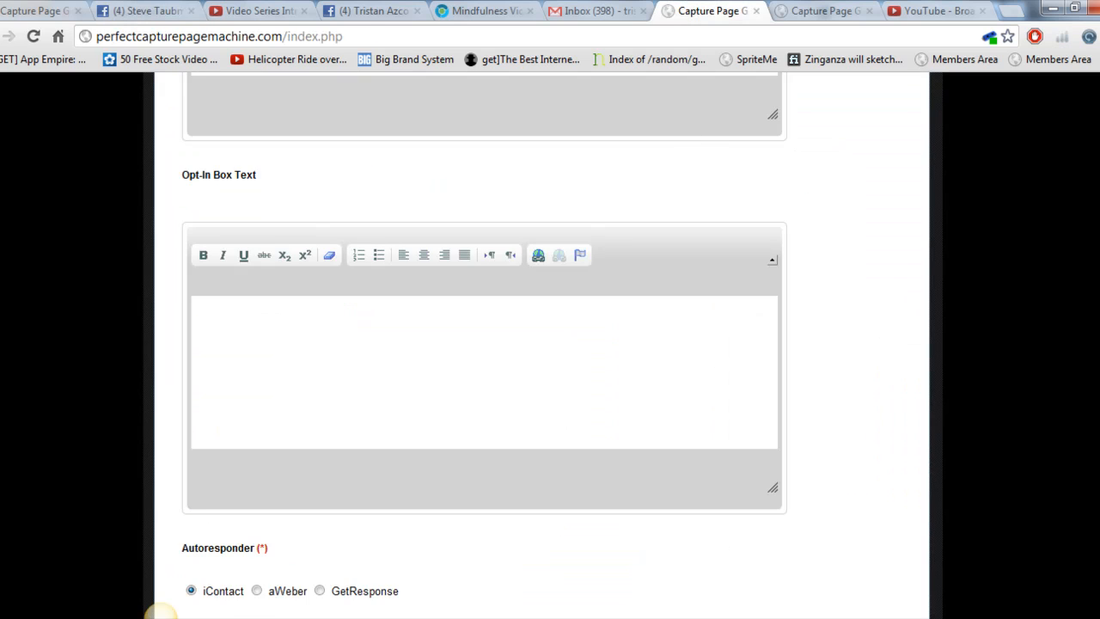
pyautogui.scroll(15, 973, 93)
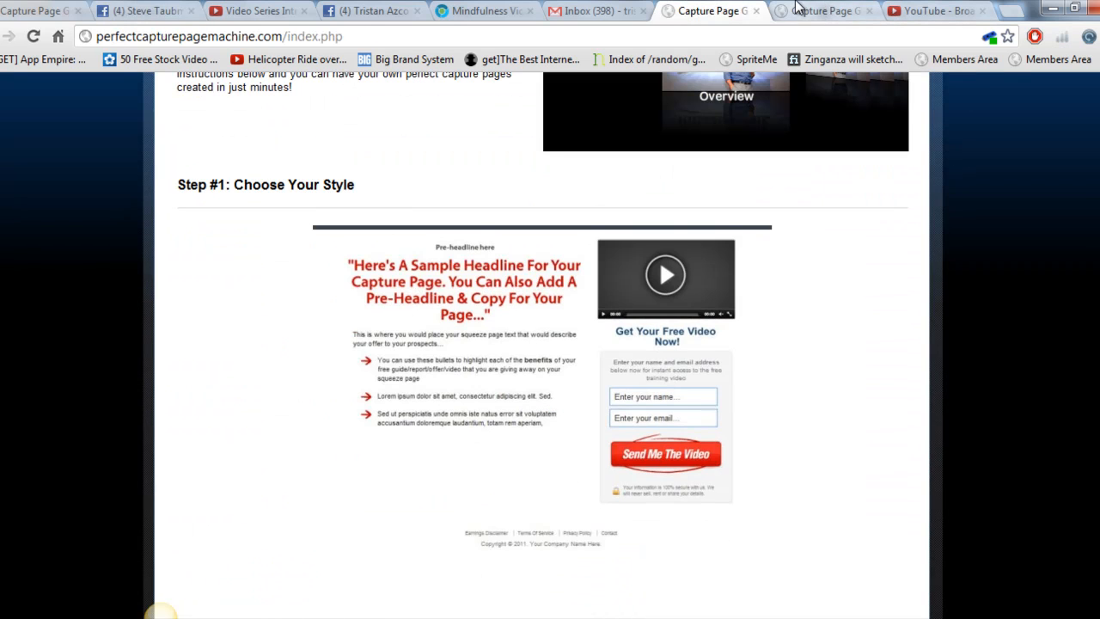
pyautogui.click(904, 11)
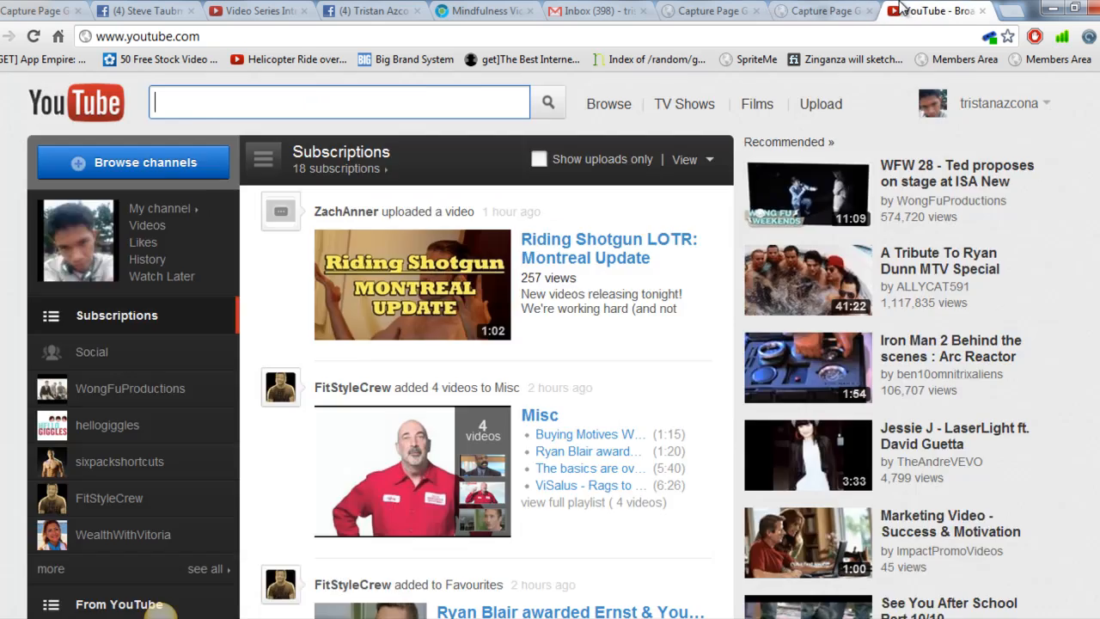
pyautogui.click(391, 11)
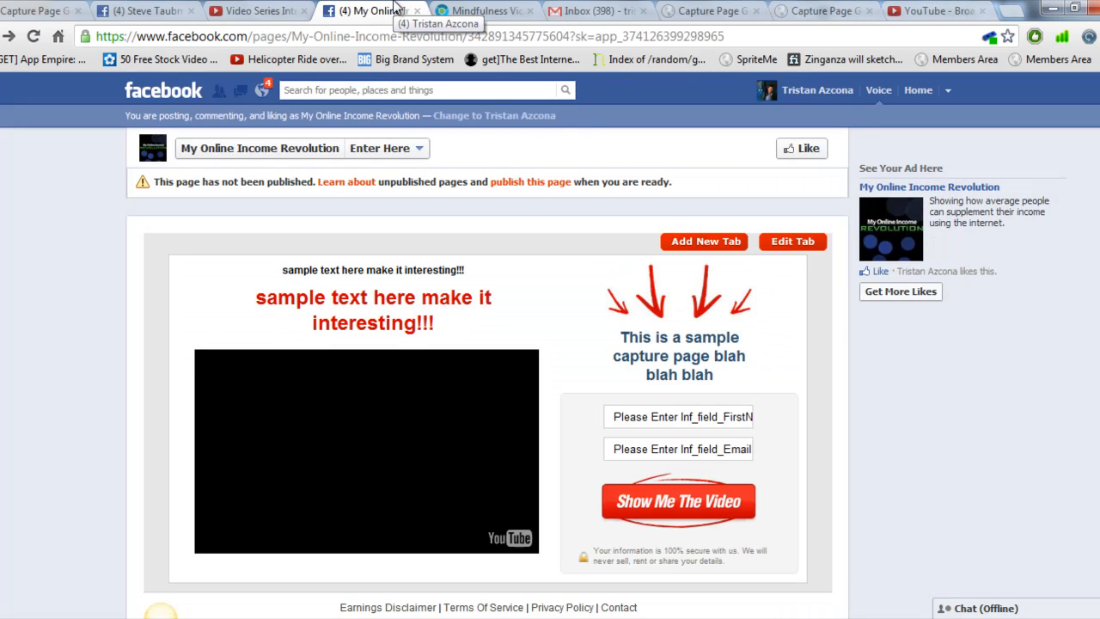
pyautogui.press('F5')
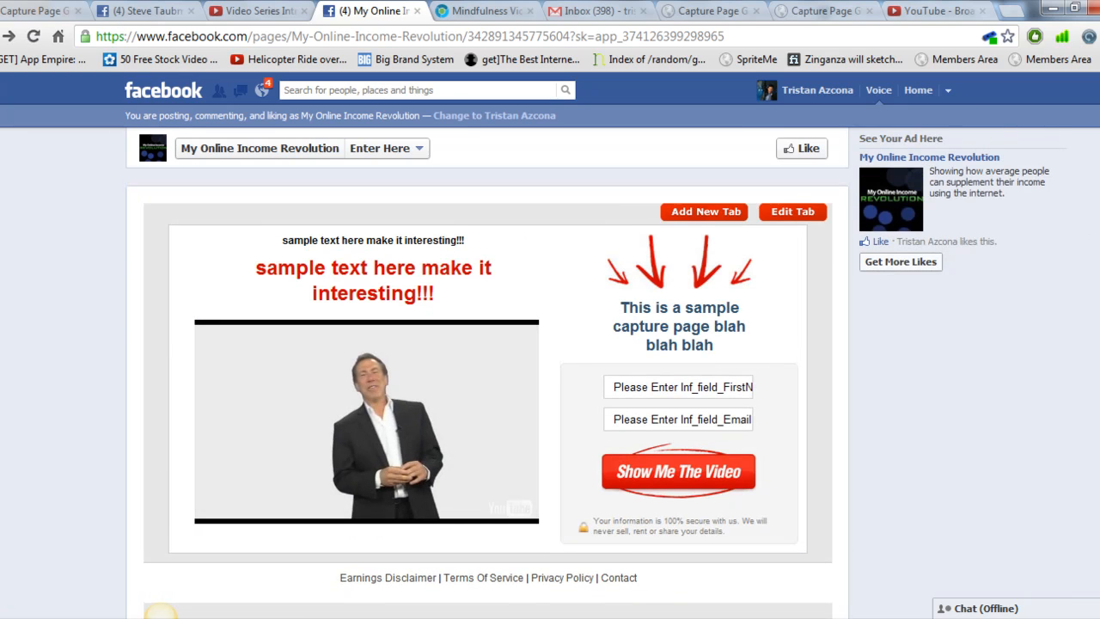
pyautogui.scroll(-1, 488, 370)
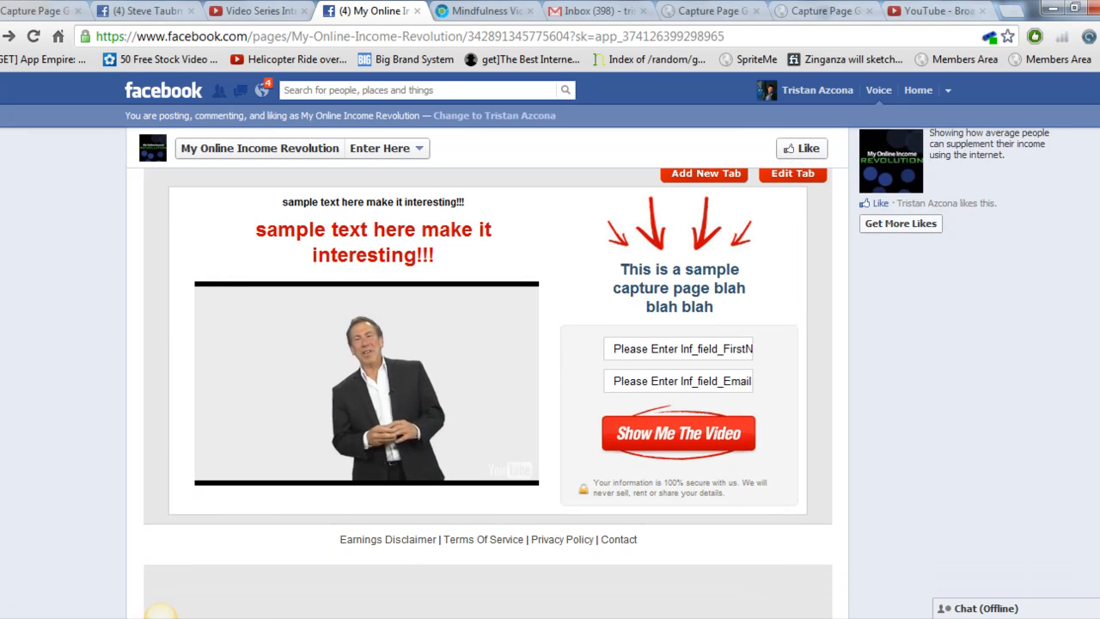
# - Open the capture page tab for editing and expand its Capture Form section
pyautogui.click(797, 175)
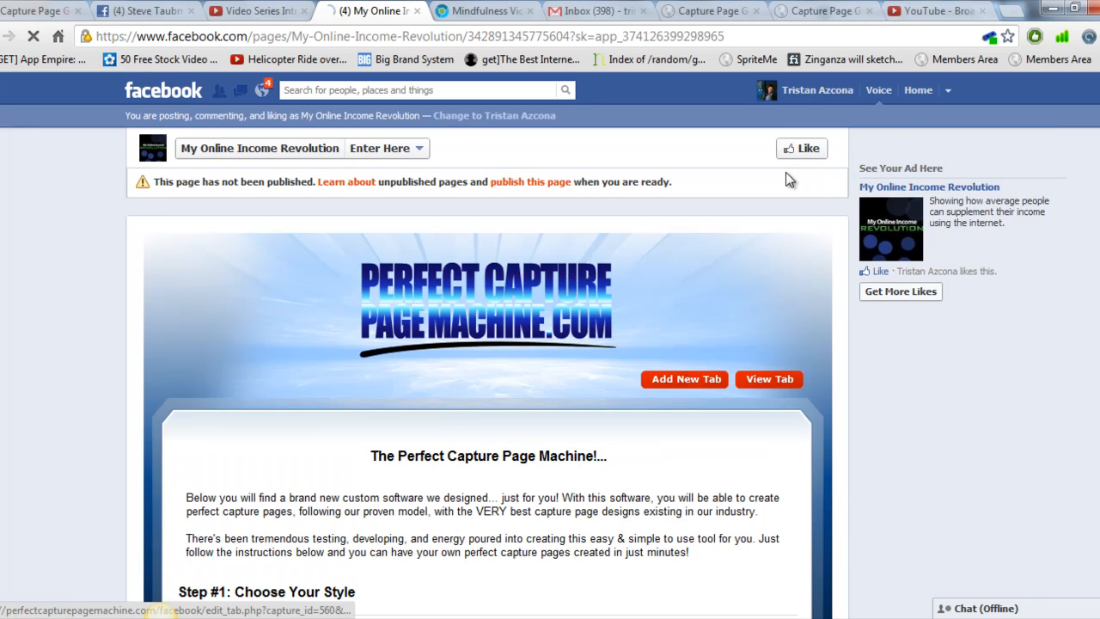
pyautogui.scroll(-12, 488, 369)
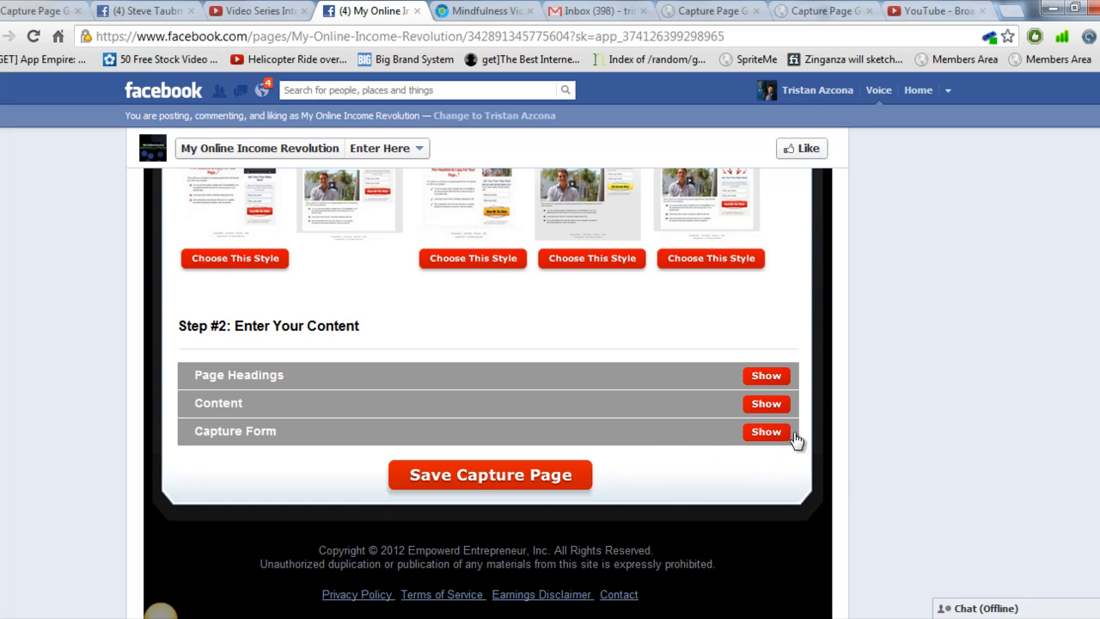
pyautogui.click(764, 432)
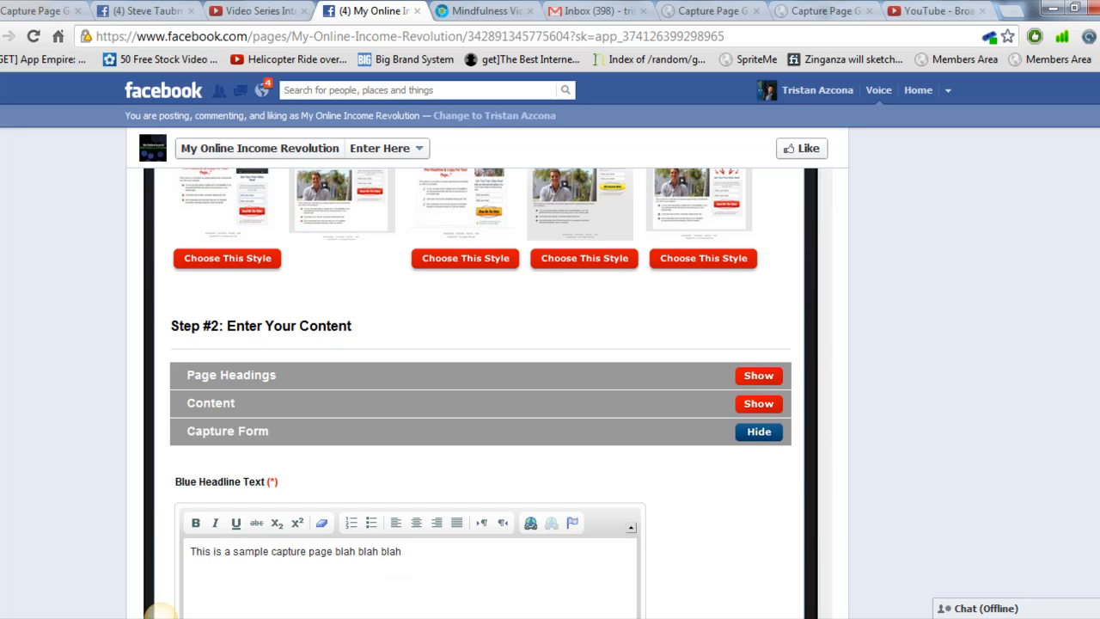
pyautogui.scroll(-3, 159, 612)
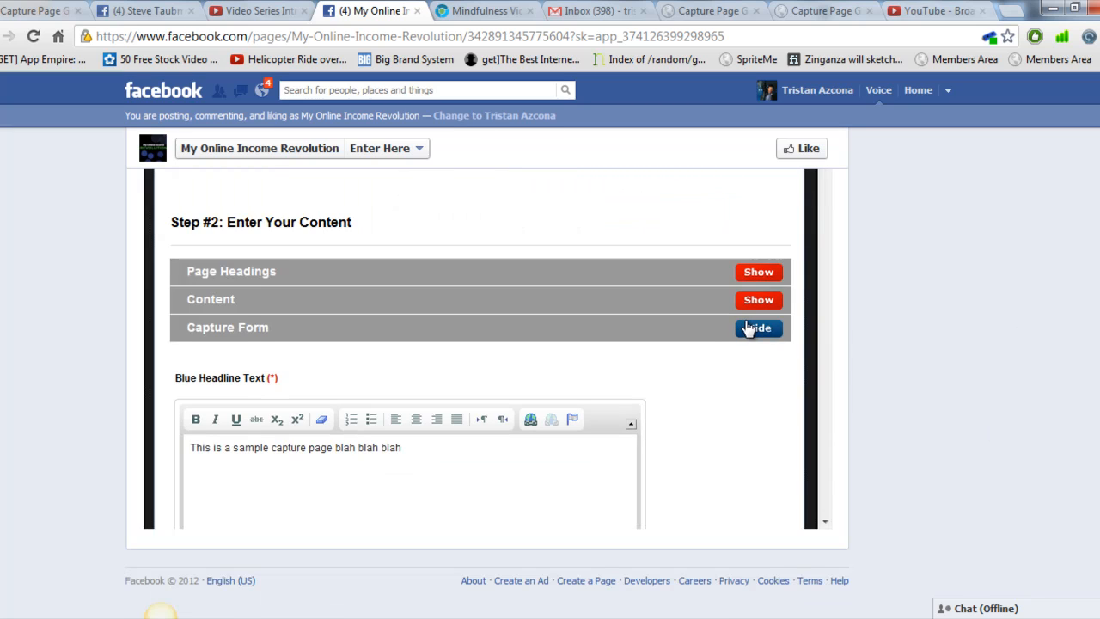
# - Replace the whole source of the Autoresponder HTML Code with the copied Infusionsoft form code
pyautogui.click(830, 187)
pyautogui.moveTo(830, 189); pyautogui.dragTo(841, 12)
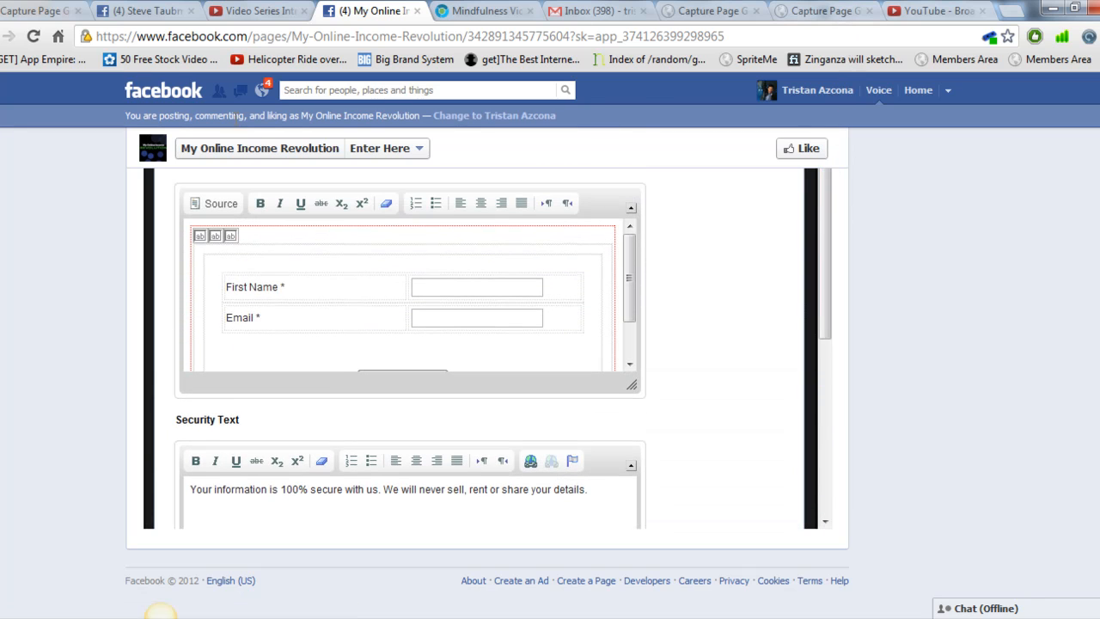
pyautogui.scroll(2, 486, 361)
pyautogui.scroll(-1, 389, 337)
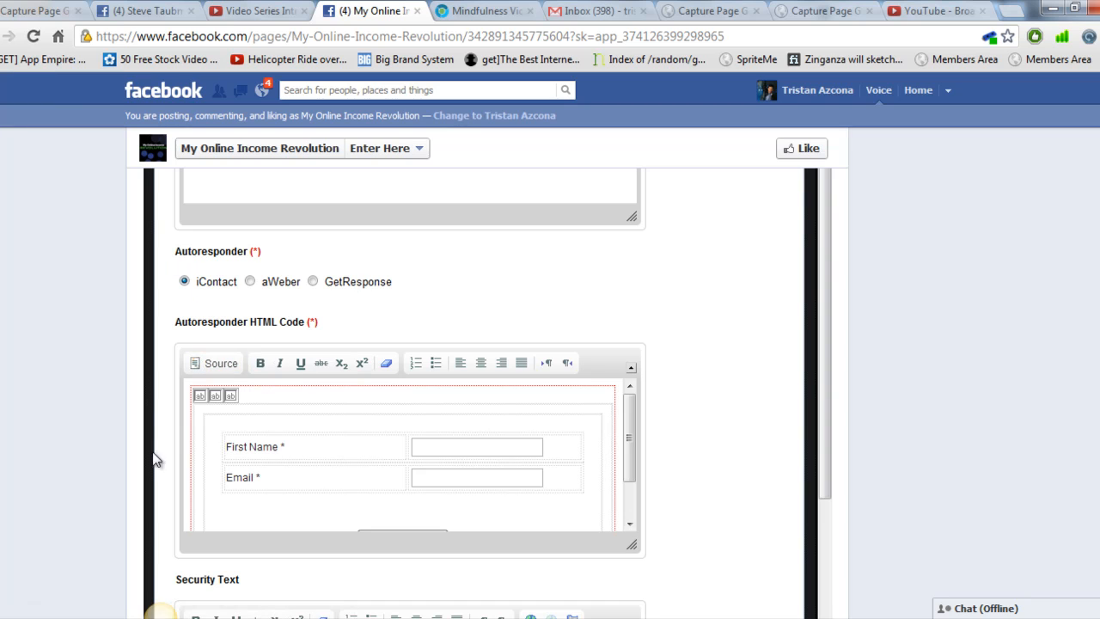
pyautogui.click(186, 368)
pyautogui.click(326, 428)
pyautogui.hotkey('ctrl', 'a')
pyautogui.press('BackSpace')
pyautogui.hotkey('ctrl', 'v')
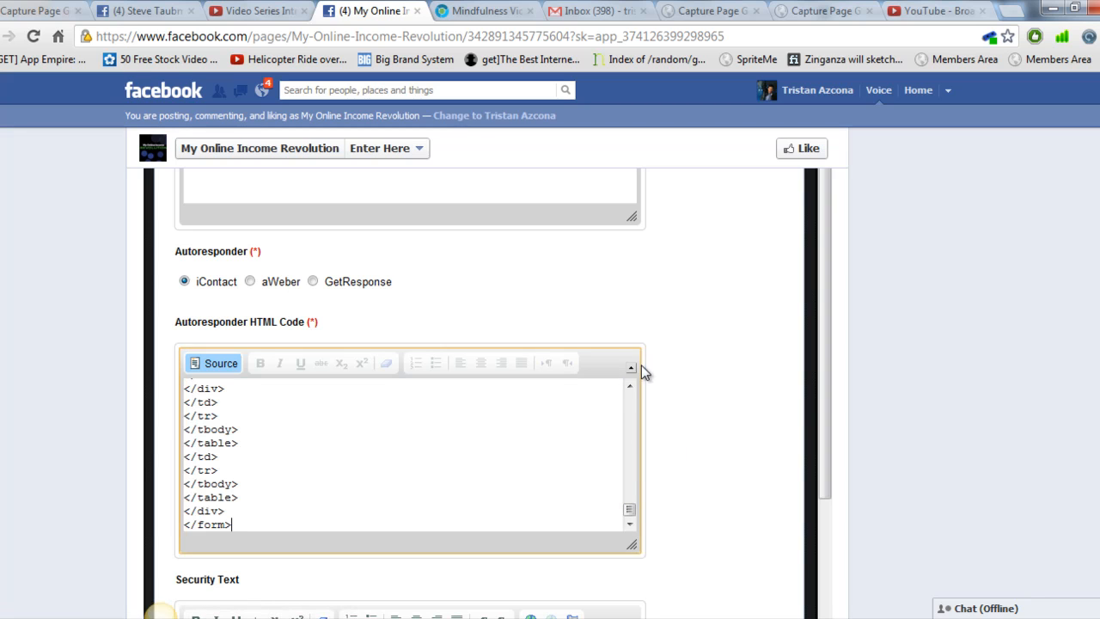
# - Widen the Autoresponder HTML Code editor to nearly the full width of the form
pyautogui.click(632, 386)
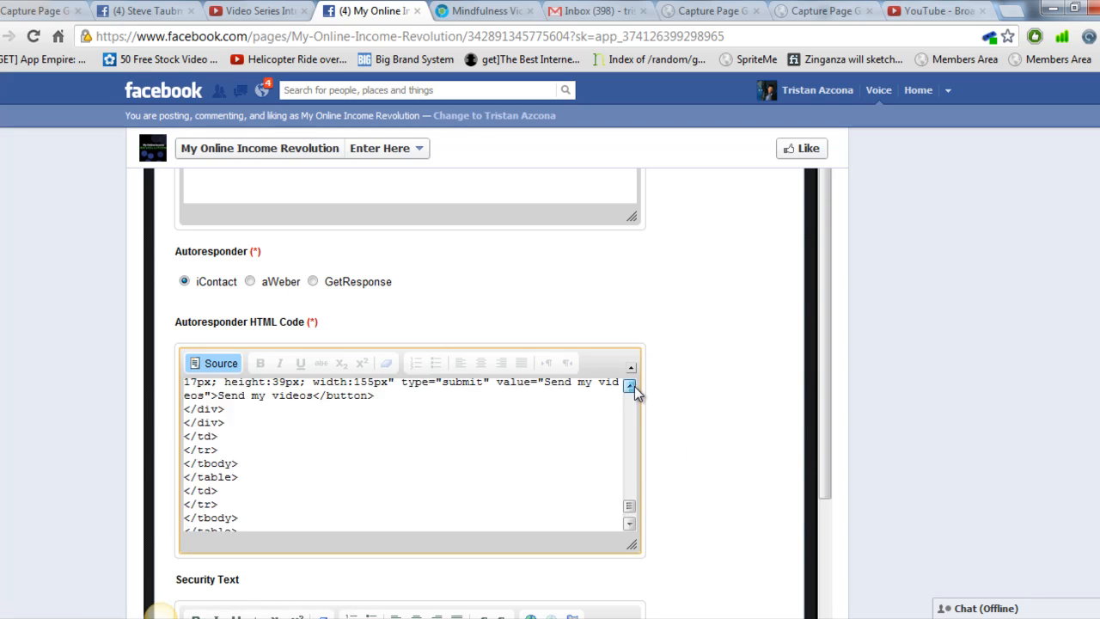
pyautogui.click(630, 525)
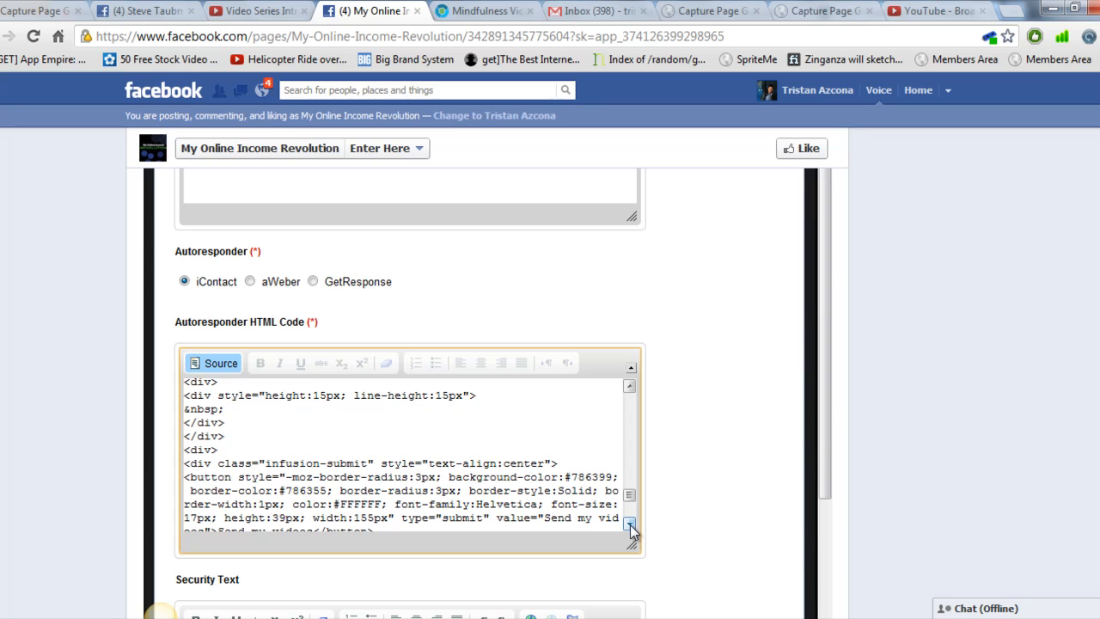
pyautogui.moveTo(637, 551); pyautogui.dragTo(776, 570)
pyautogui.scroll(-3, 789, 286)
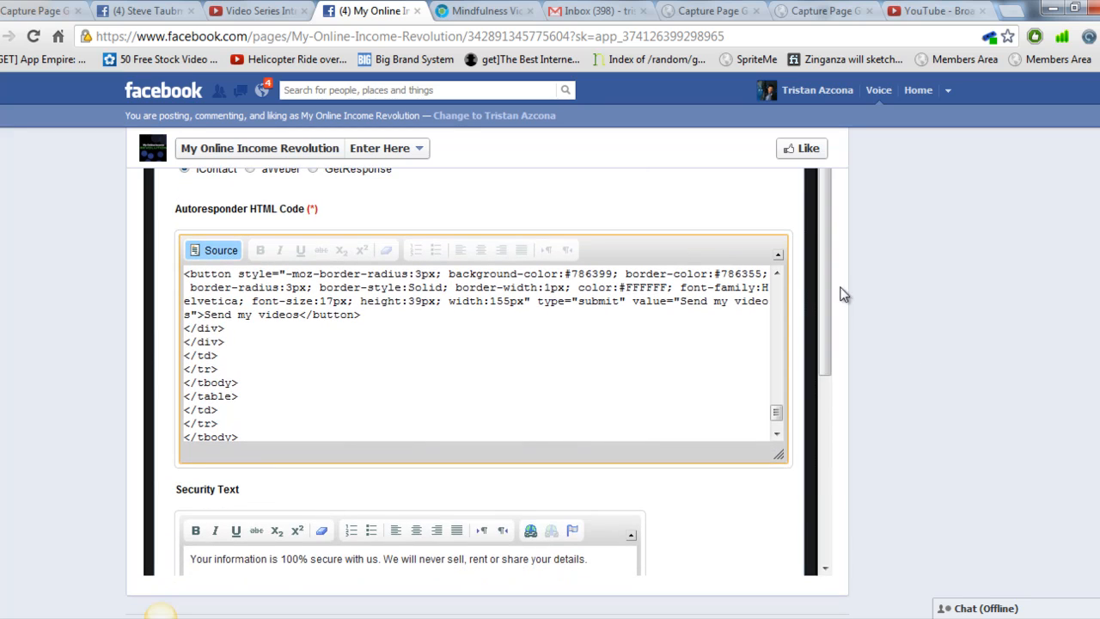
# - Delete the word "button" and the entire style attribute from the opening tag of the "Send my videos" submit button
pyautogui.click(781, 271)
pyautogui.click(780, 271)
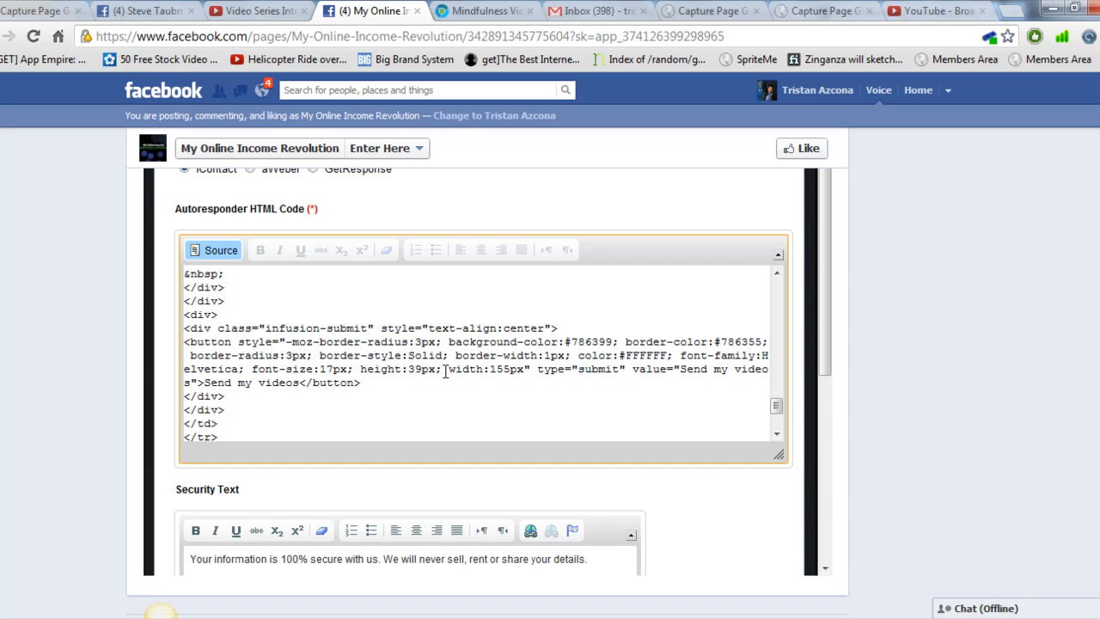
pyautogui.moveTo(443, 369); pyautogui.dragTo(197, 344)
pyautogui.moveTo(192, 353); pyautogui.dragTo(189, 342)
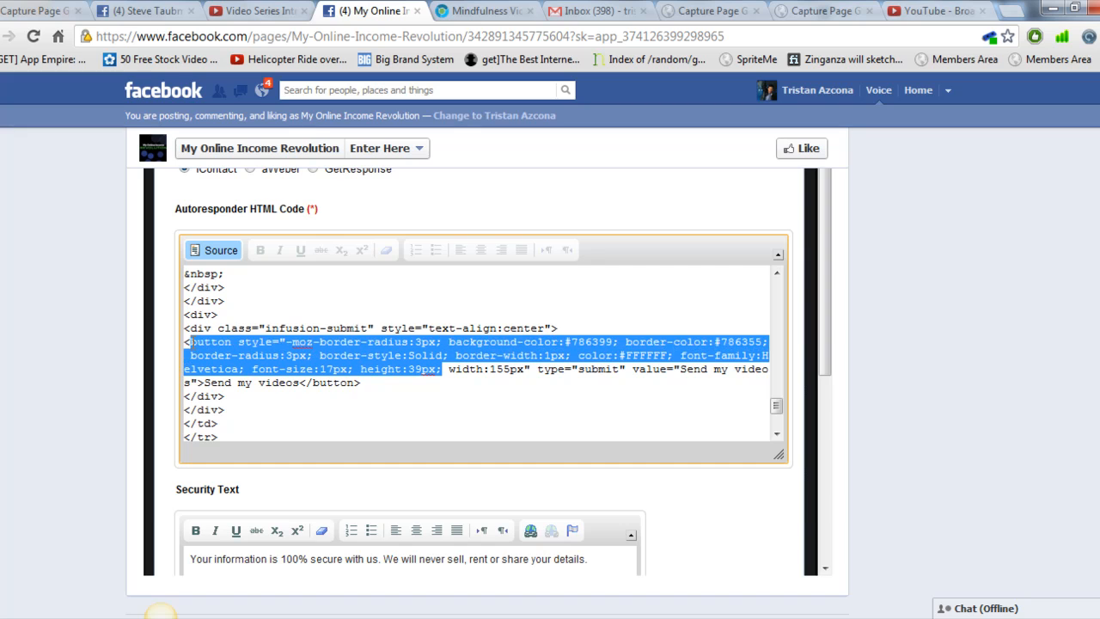
pyautogui.press('Delete')
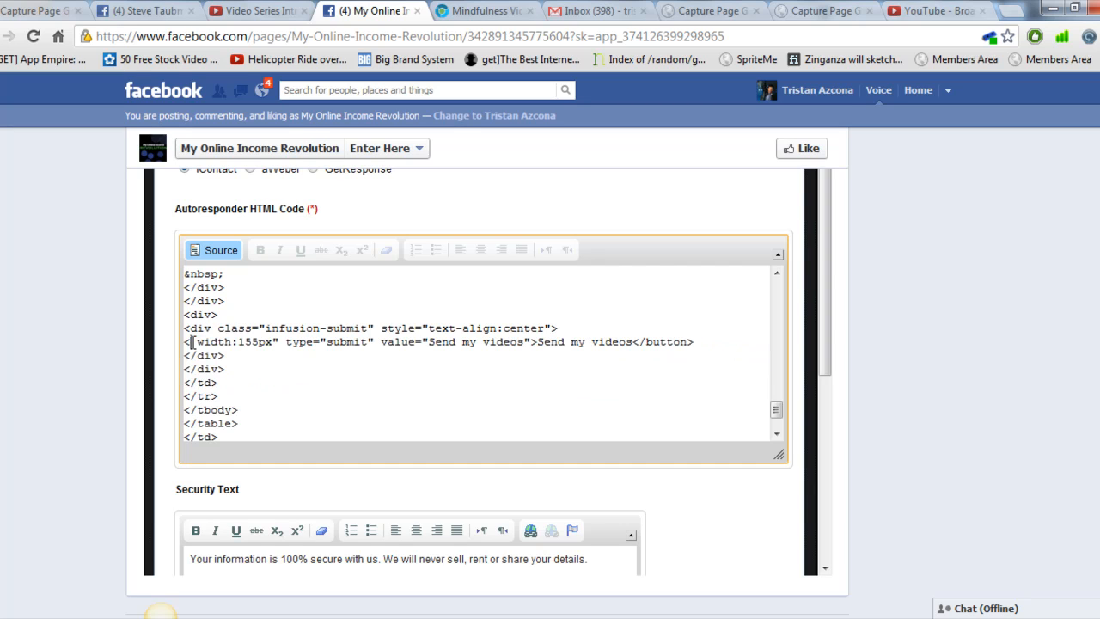
pyautogui.moveTo(191, 341); pyautogui.dragTo(278, 342)
pyautogui.press('Delete')
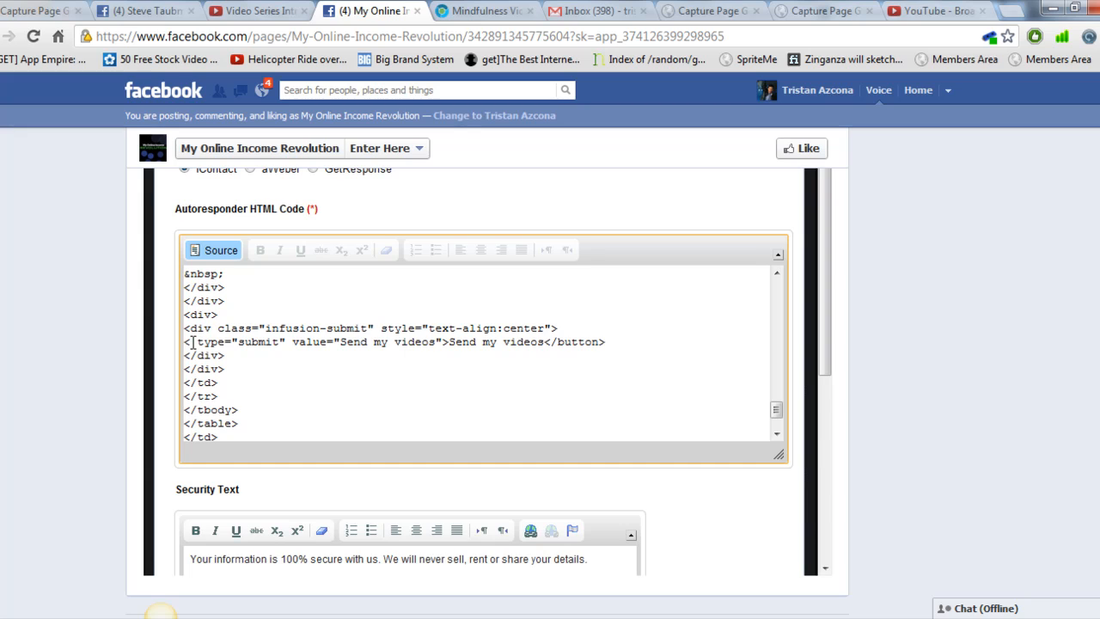
# - Enter "input" as the tag name of the "Send my videos" submit element
pyautogui.write('inou')
pyautogui.press('BackSpace')
pyautogui.press('BackSpace')
pyautogui.press('BackSpace')
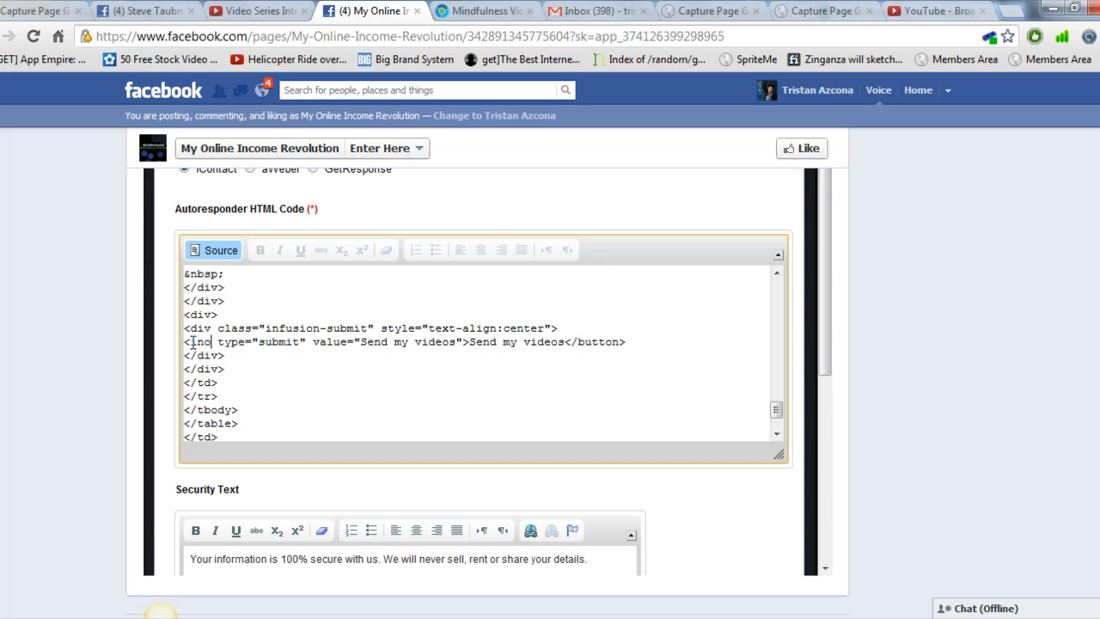
pyautogui.write('nput')
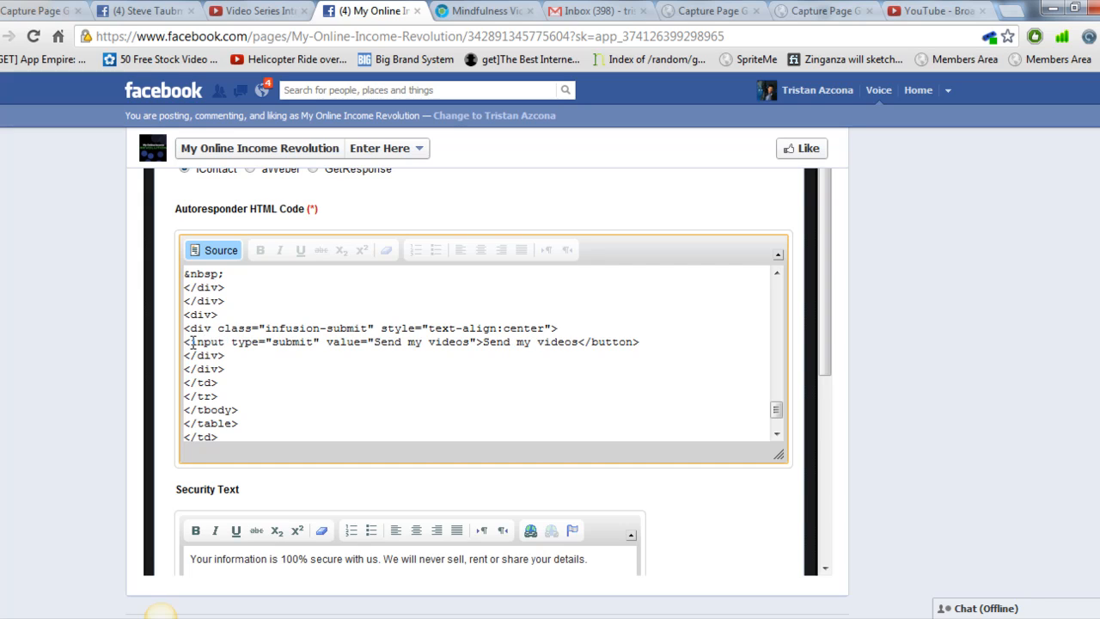
# - Find "webfor" on the page and delete the webformErrors div with its closing tag from the form code
pyautogui.hotkey('ctrl', 'f')
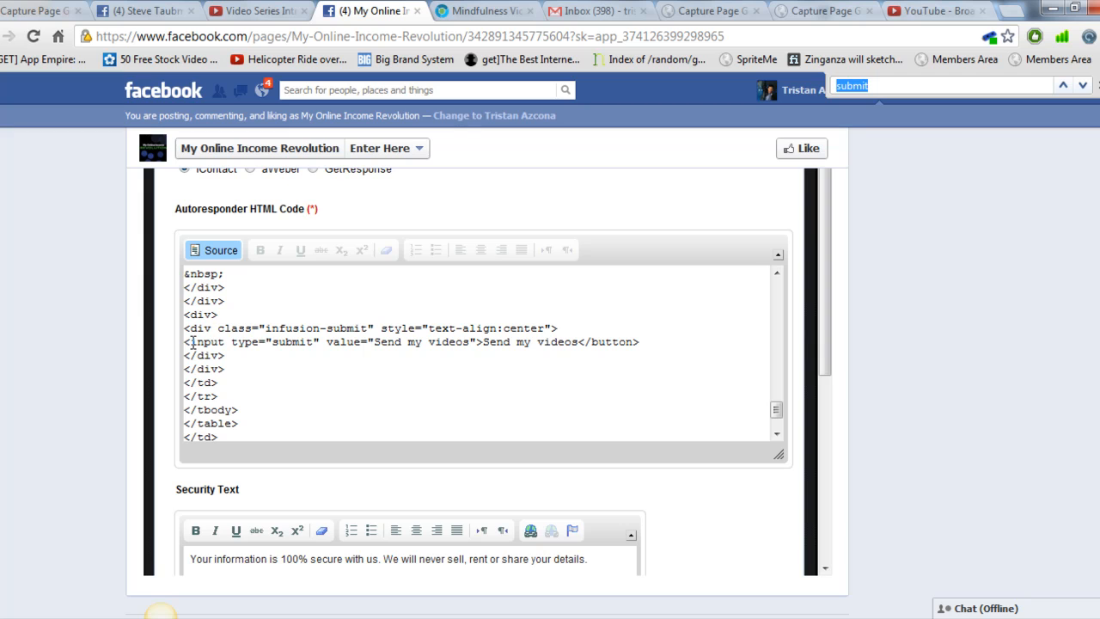
pyautogui.write('webfor')
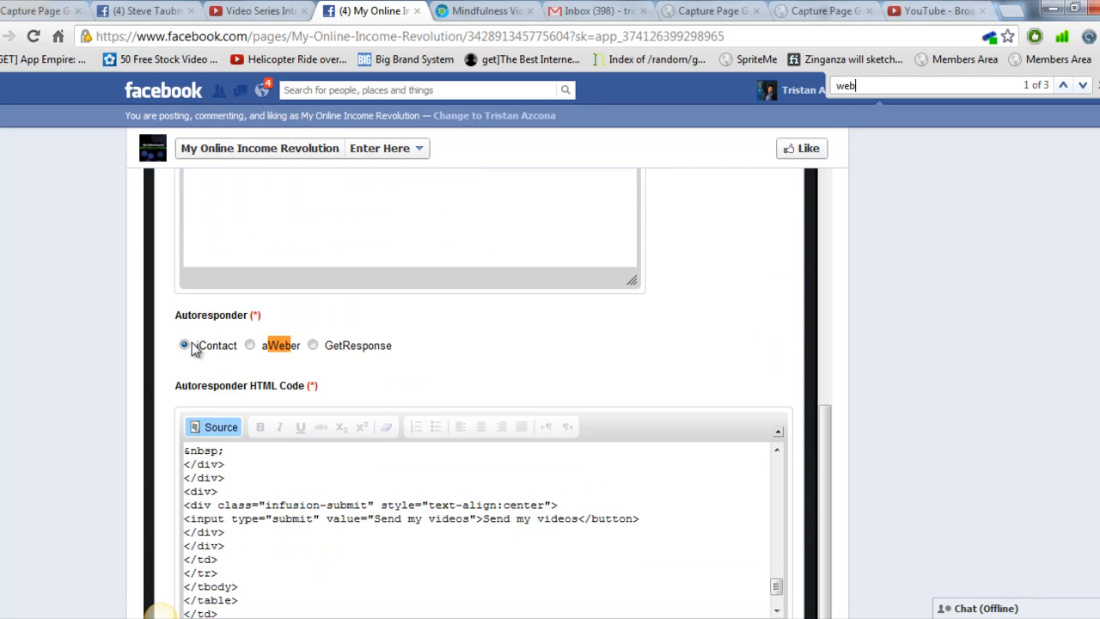
pyautogui.click(229, 543)
pyautogui.moveTo(228, 544); pyautogui.dragTo(185, 531)
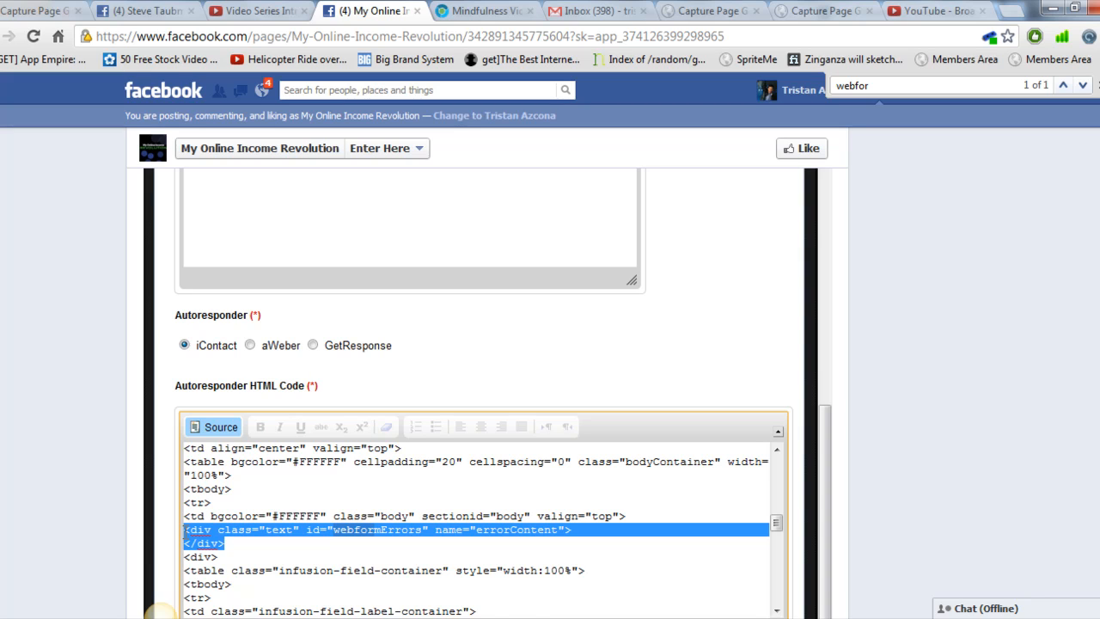
pyautogui.press('BackSpace')
pyautogui.press('BackSpace')
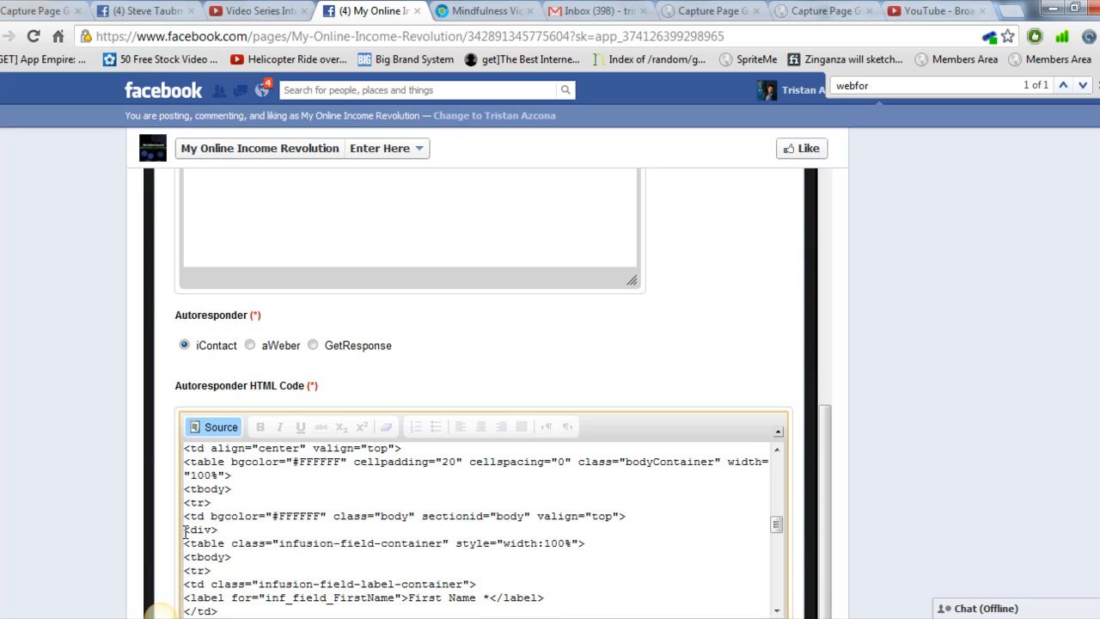
pyautogui.scroll(-2, 486, 396)
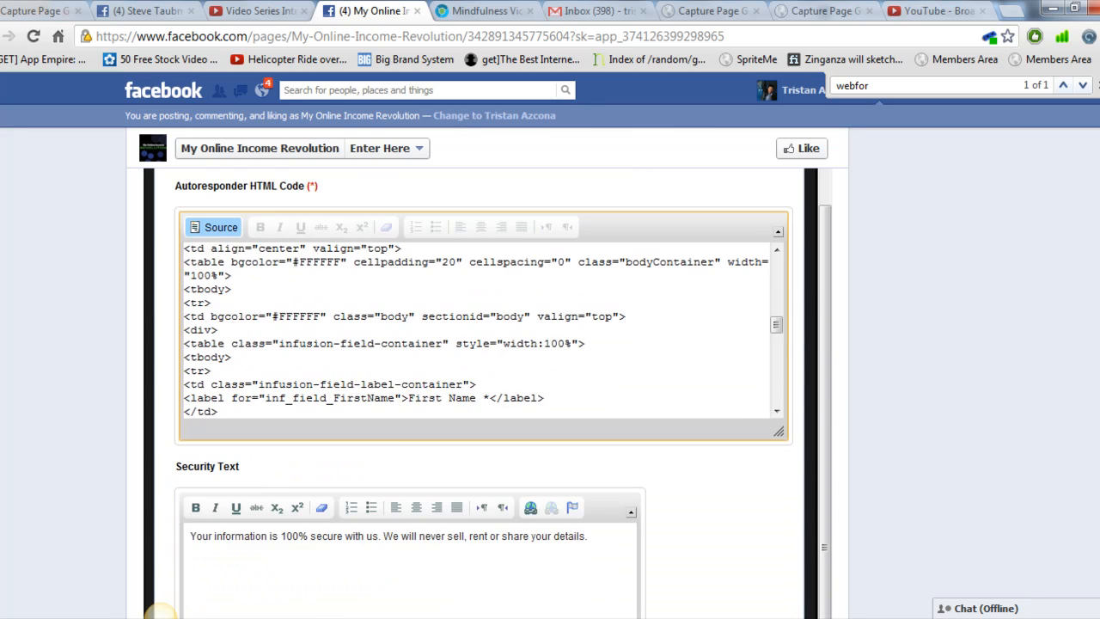
# - Delete the text "Send my videos" between the submit input's opening tag and its closing button tag
pyautogui.moveTo(776, 325); pyautogui.dragTo(778, 399)
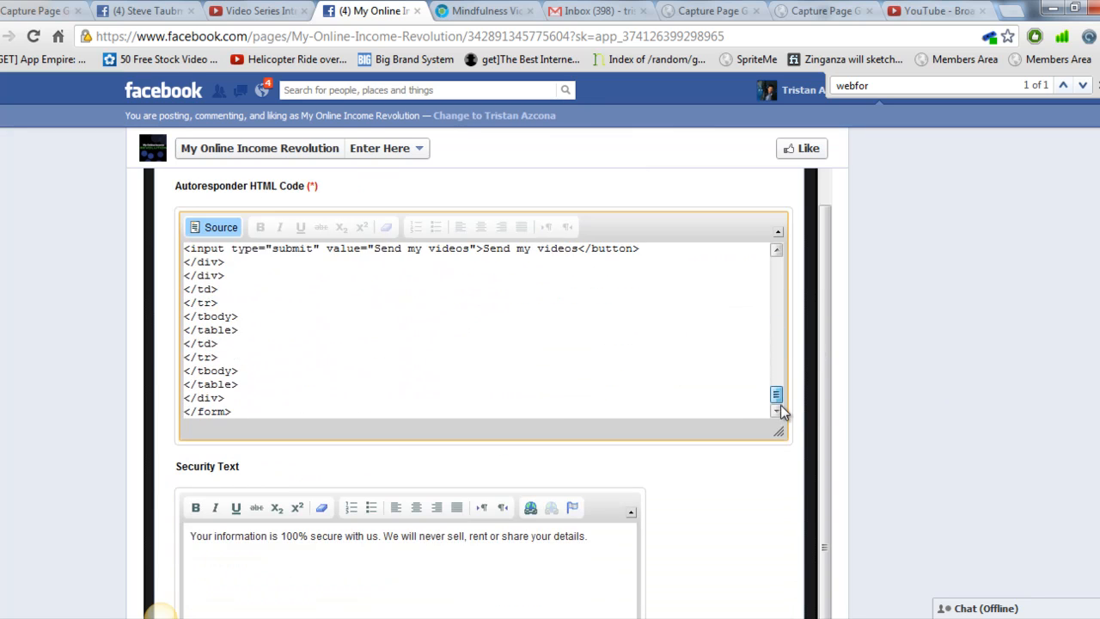
pyautogui.scroll(3, 777, 378)
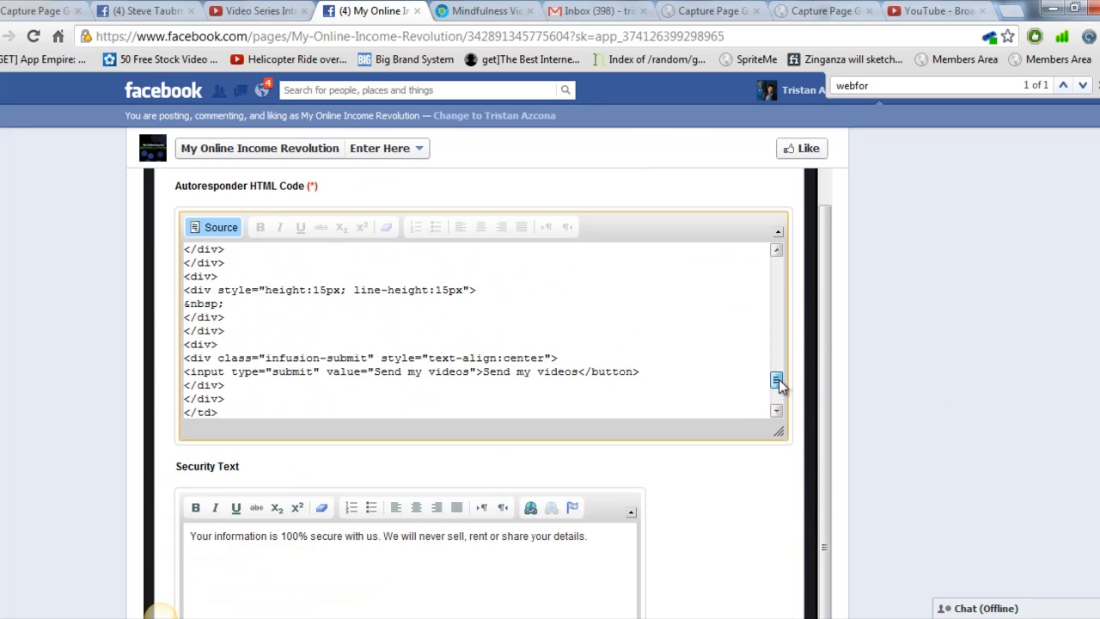
pyautogui.click(225, 371)
pyautogui.click(482, 372)
pyautogui.hotkey('shift', 'Right')
pyautogui.hotkey('shift', 'Right')
pyautogui.hotkey('shift', 'Right')
pyautogui.hotkey('shift', 'Right')
pyautogui.hotkey('shift', 'Right')
pyautogui.hotkey('shift', 'Right')
pyautogui.hotkey('shift', 'Right')
pyautogui.hotkey('shift', 'Right')
pyautogui.hotkey('shift', 'Right')
pyautogui.hotkey('shift', 'Right')
pyautogui.hotkey('shift', 'Right')
pyautogui.hotkey('shift', 'Right')
pyautogui.hotkey('shift', 'Right')
pyautogui.hotkey('shift', 'Right')
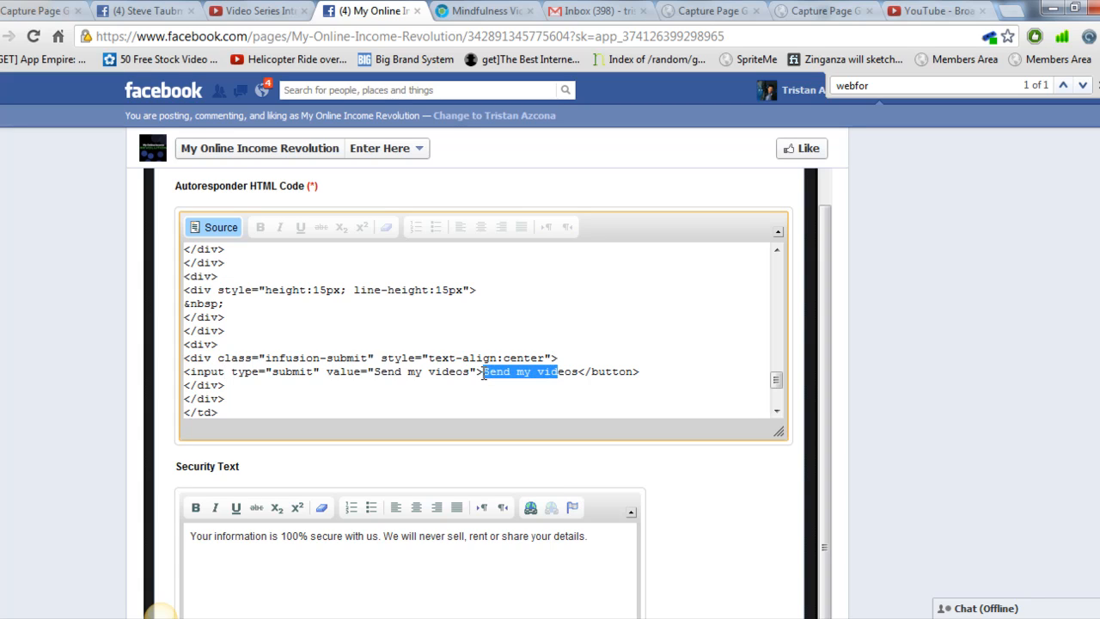
pyautogui.press('Delete')
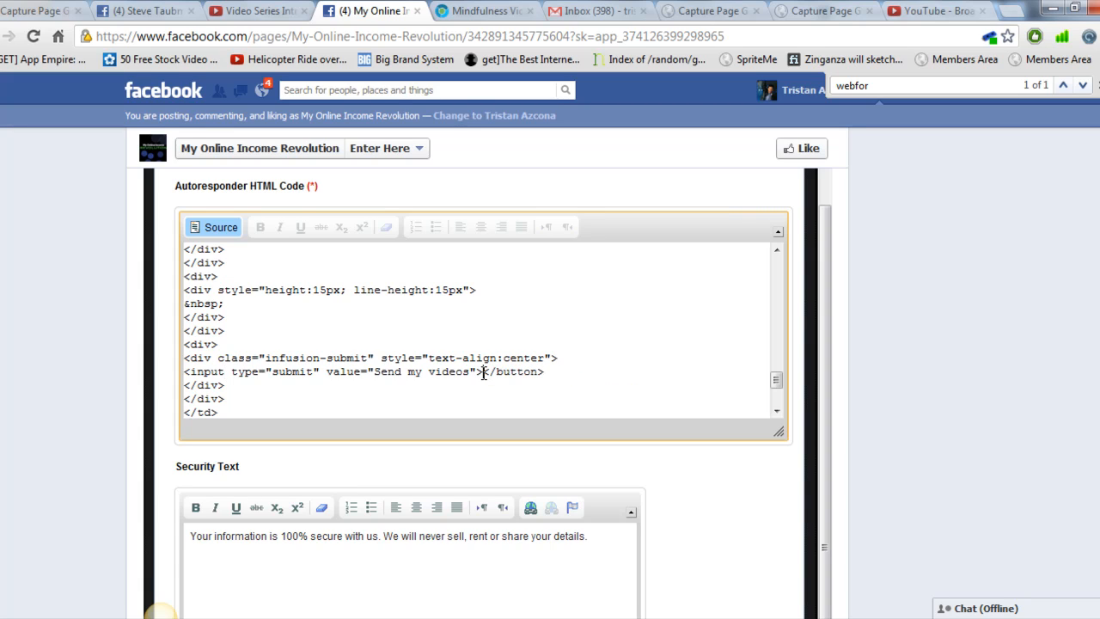
# - Replace the closing "</button>" tag of the submit element with "</input>"
pyautogui.hotkey('ctrl', 'Right')
pyautogui.hotkey('ctrl', 'Right')
pyautogui.hotkey('ctrl', 'Right')
pyautogui.click(545, 372)
pyautogui.press('BackSpace')
pyautogui.press('BackSpace')
pyautogui.press('BackSpace')
pyautogui.press('BackSpace')
pyautogui.press('BackSpace')
pyautogui.press('BackSpace')
pyautogui.press('BackSpace')
pyautogui.press('BackSpace')
pyautogui.press('BackSpace')
pyautogui.write('</input>')
pyautogui.press('Left')
pyautogui.press('Left')
pyautogui.press('Left')
pyautogui.press('Left')
pyautogui.press('Left')
pyautogui.press('Left')
pyautogui.press('Left')
pyautogui.press('Left')
pyautogui.press('Left')
pyautogui.press('Left')
# - Save the page tab with the edited autoresponder code and view the updated capture page tab
pyautogui.scroll(-1, 1092, 327)
pyautogui.scroll(2, 1092, 327)
pyautogui.scroll(2, 1092, 326)
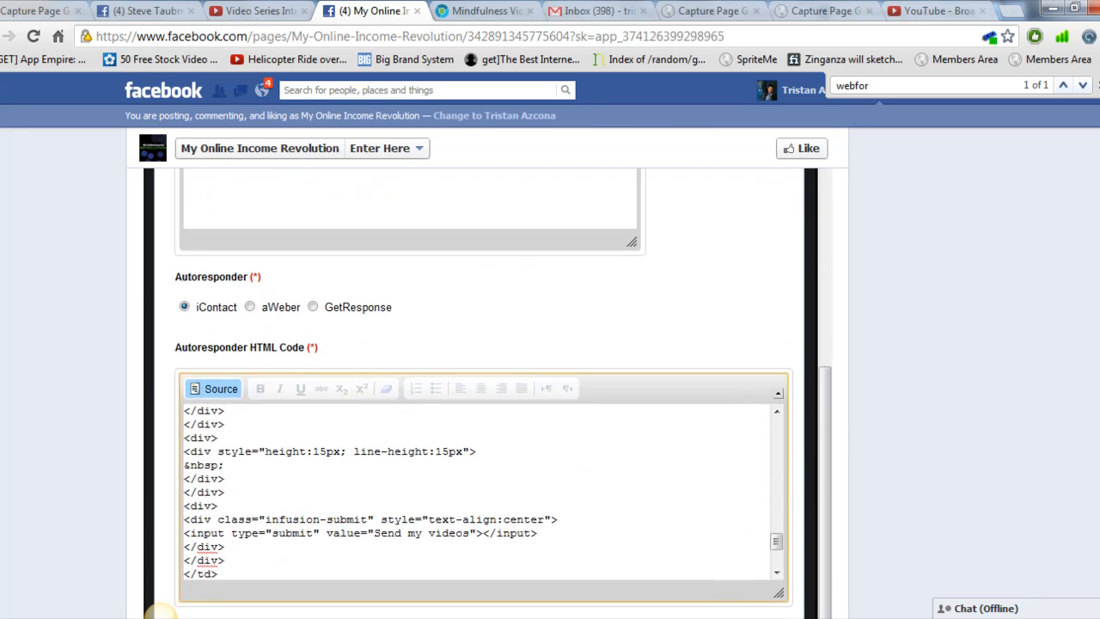
pyautogui.scroll(-2, 1092, 327)
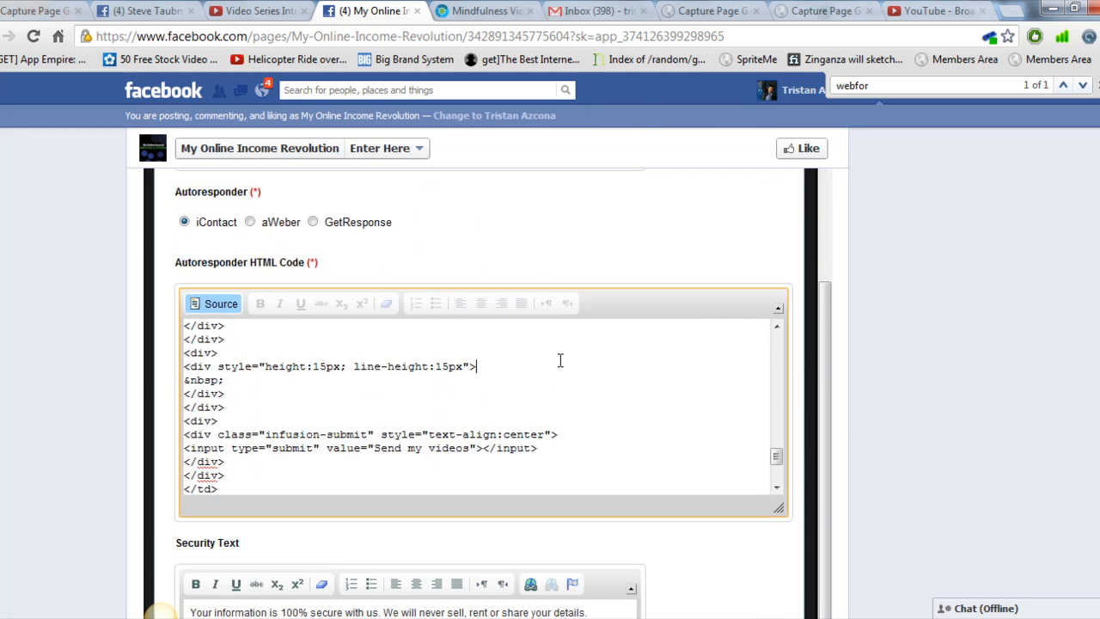
pyautogui.scroll(-5, 857, 411)
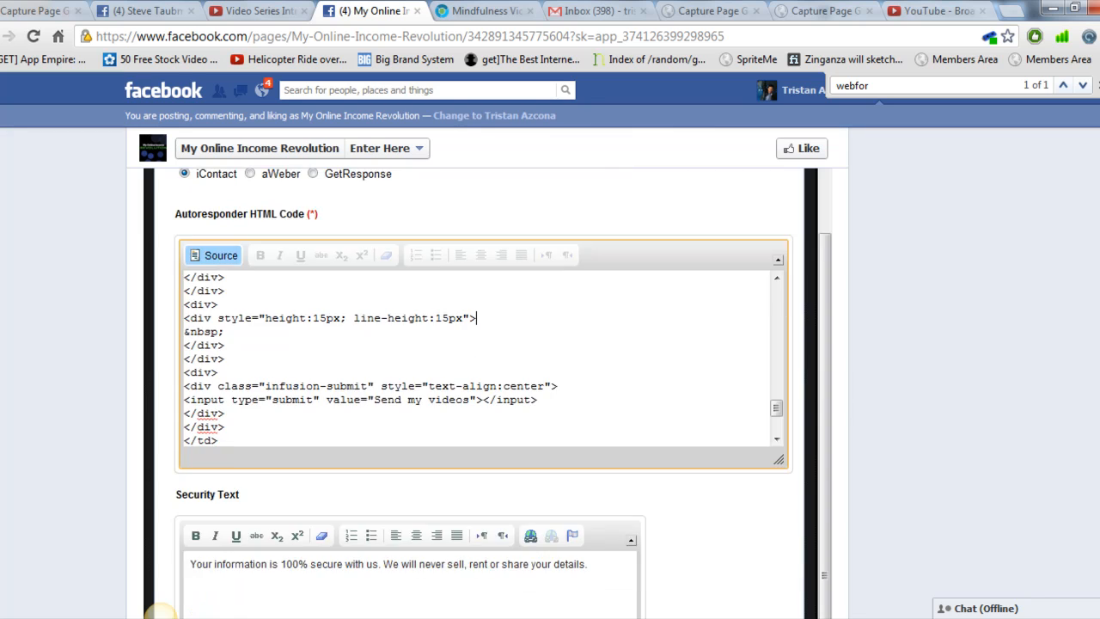
pyautogui.click(481, 447)
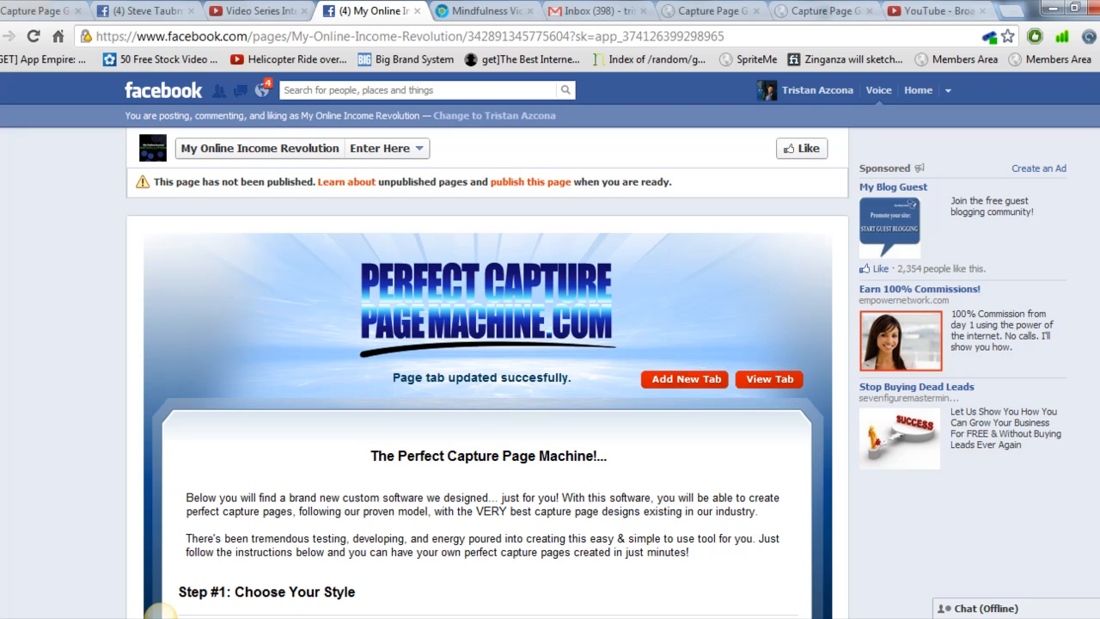
pyautogui.click(763, 387)
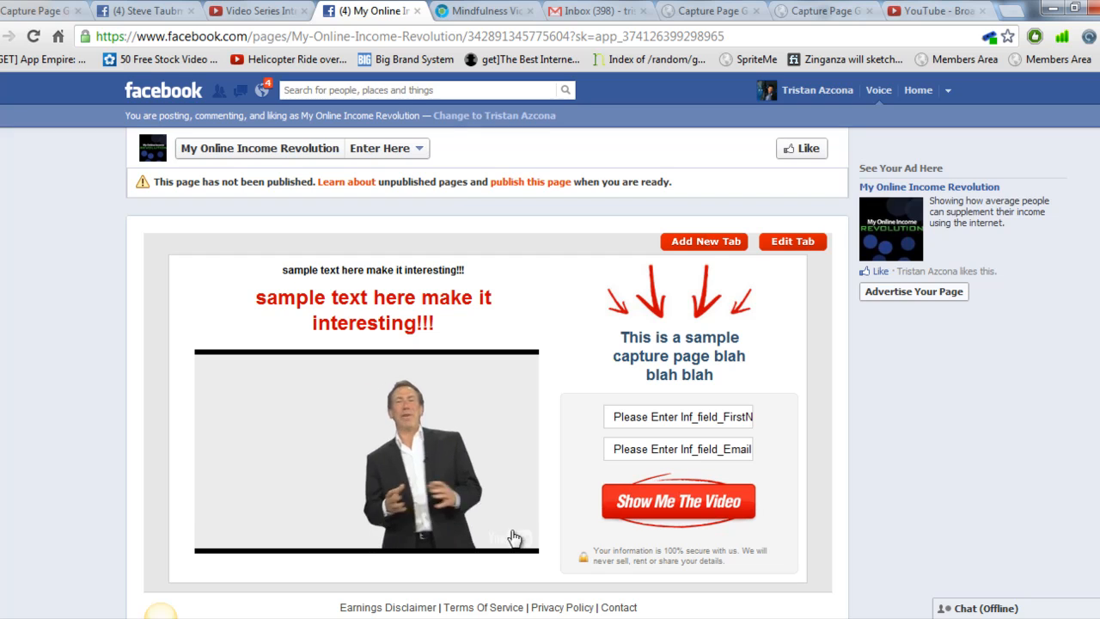
pyautogui.click(512, 537)
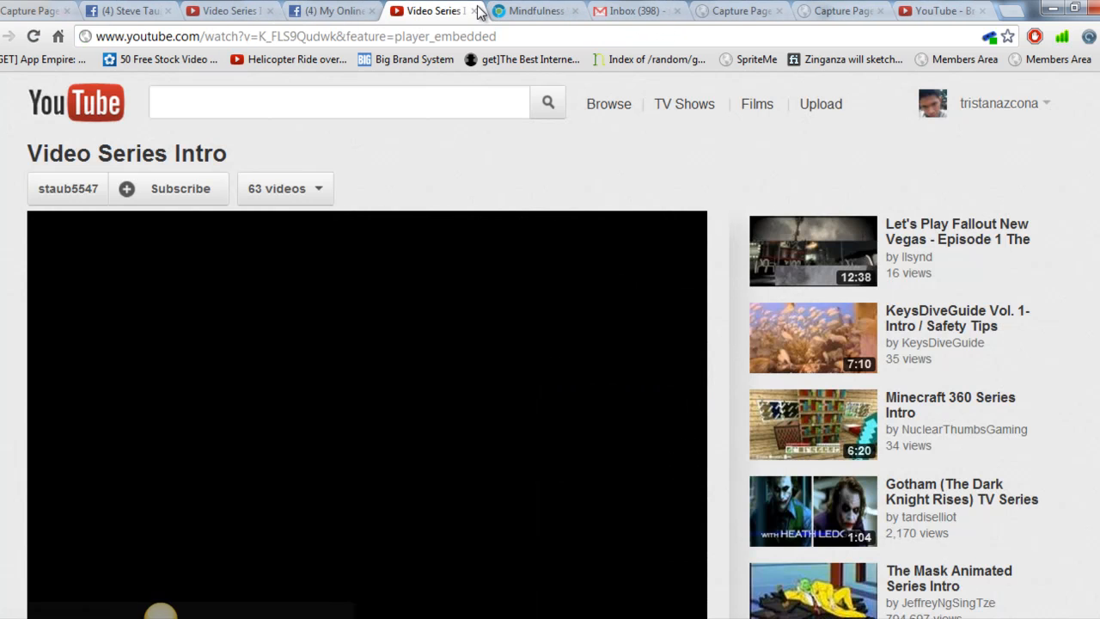
pyautogui.click(475, 11)
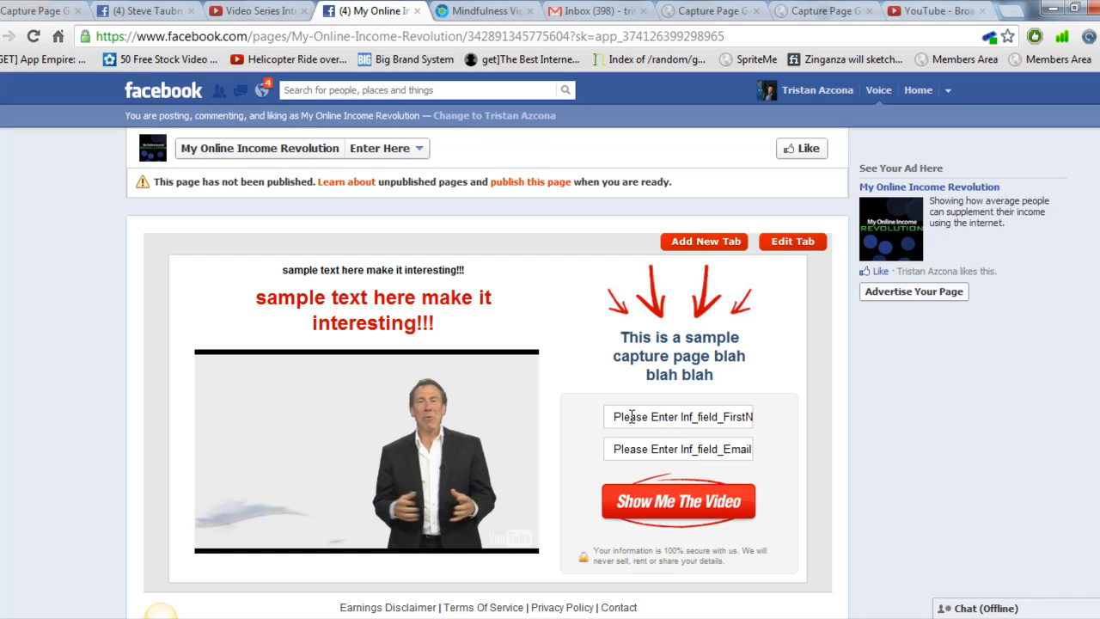
# - Test the capture page form by checking its first name and email fields and submitting it with the placeholder text
pyautogui.moveTo(620, 418); pyautogui.dragTo(764, 420)
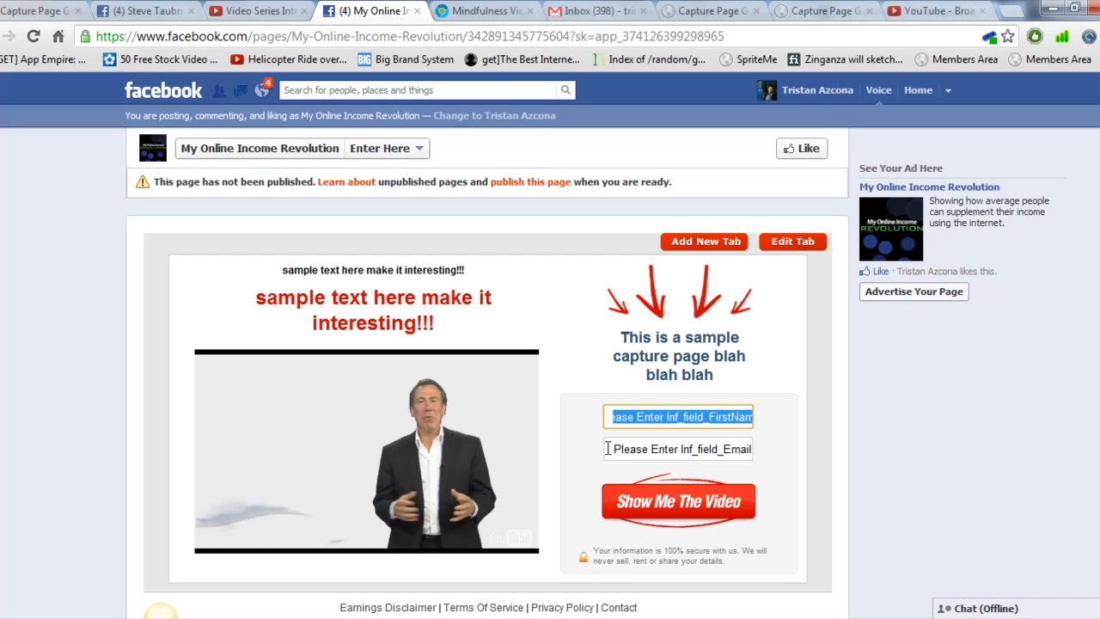
pyautogui.moveTo(611, 448); pyautogui.dragTo(799, 450)
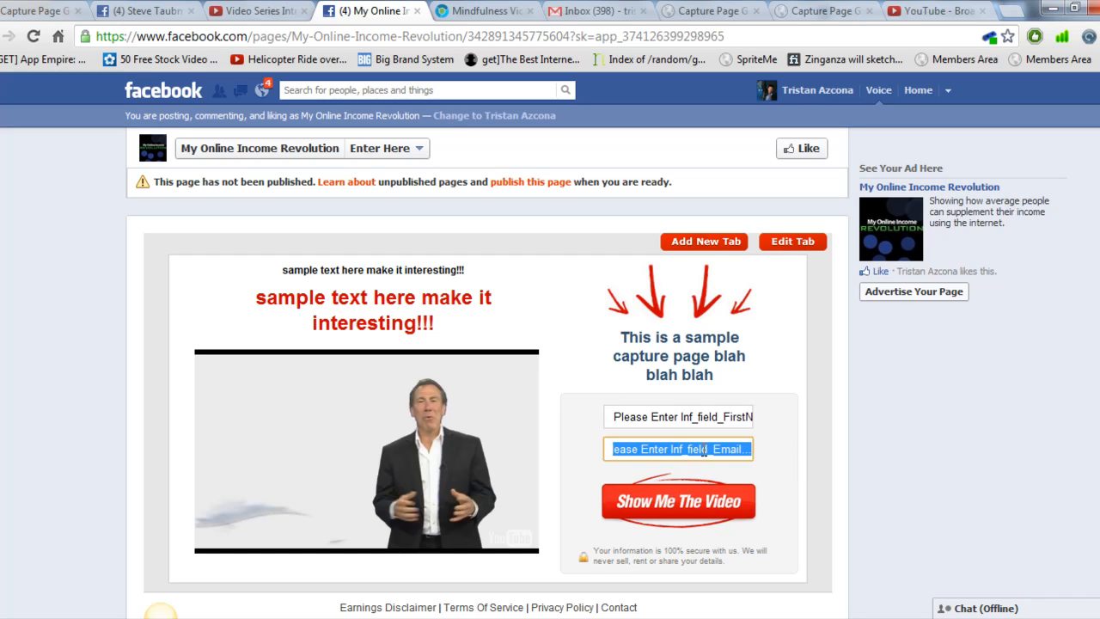
pyautogui.click(671, 416)
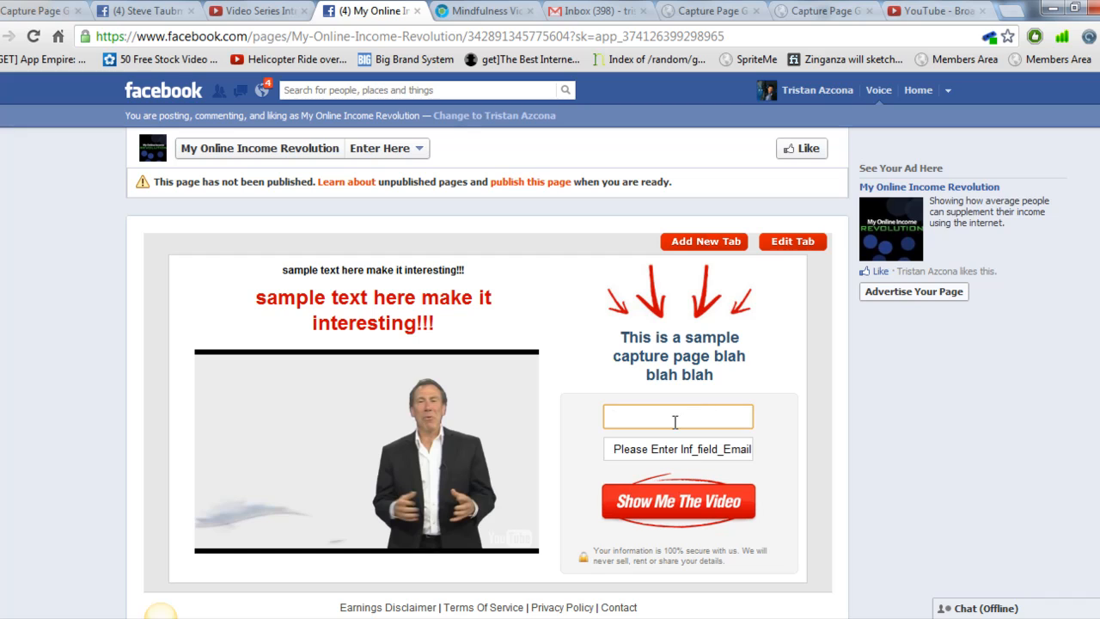
pyautogui.click(661, 453)
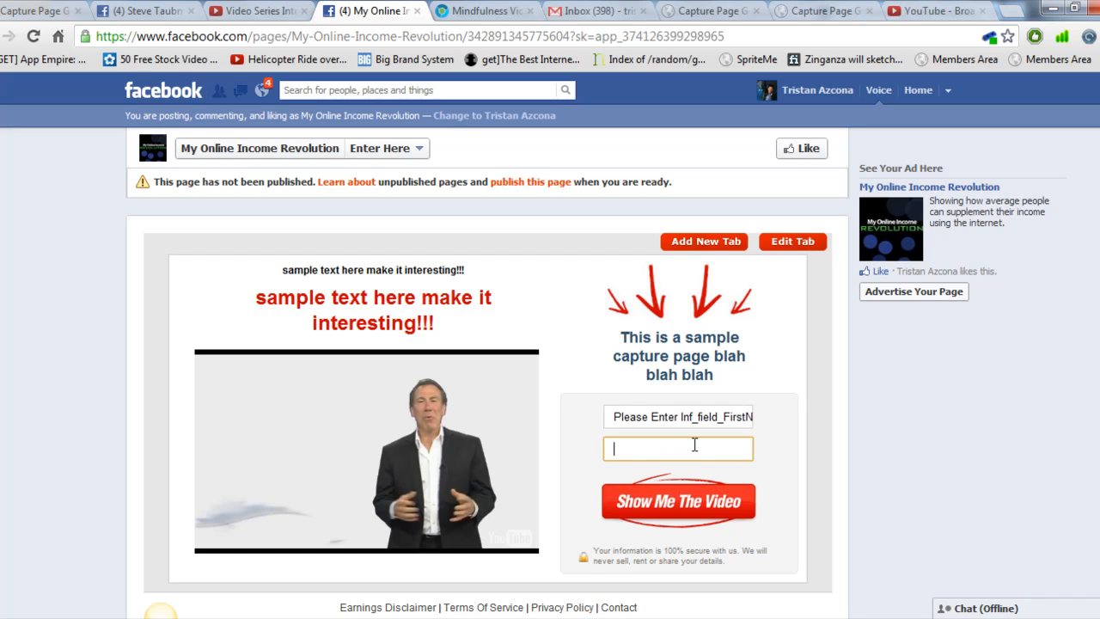
pyautogui.click(776, 410)
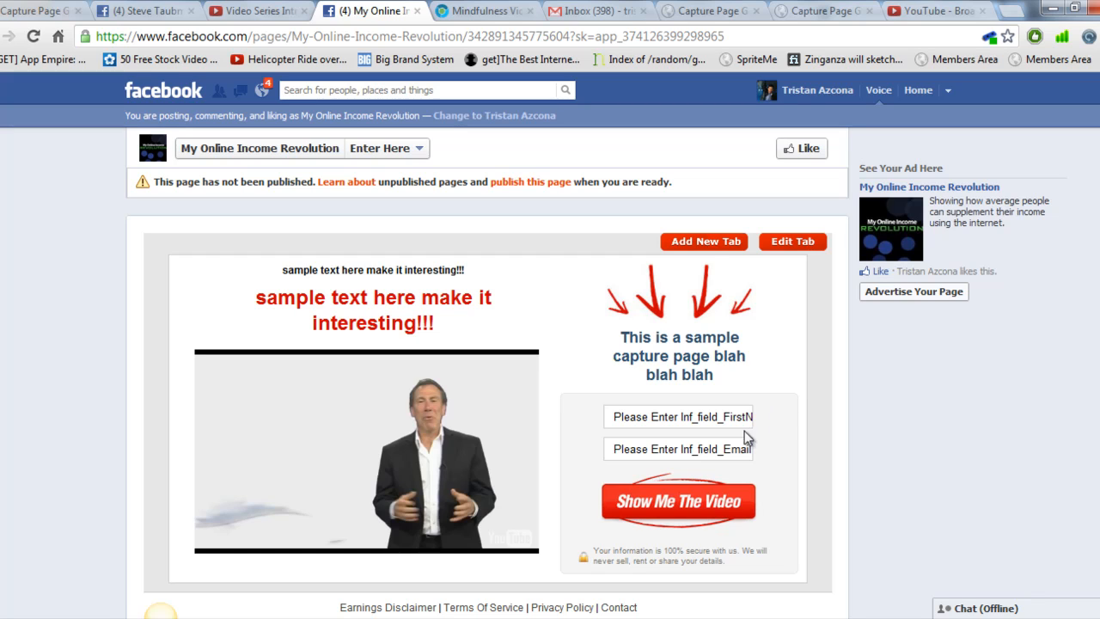
pyautogui.click(695, 512)
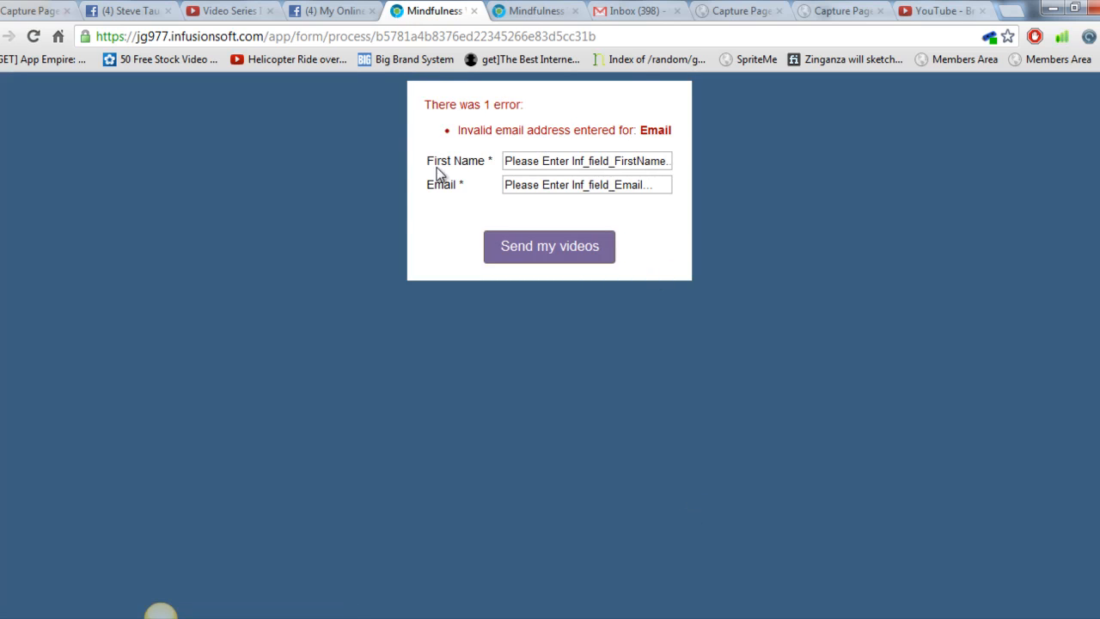
pyautogui.click(336, 10)
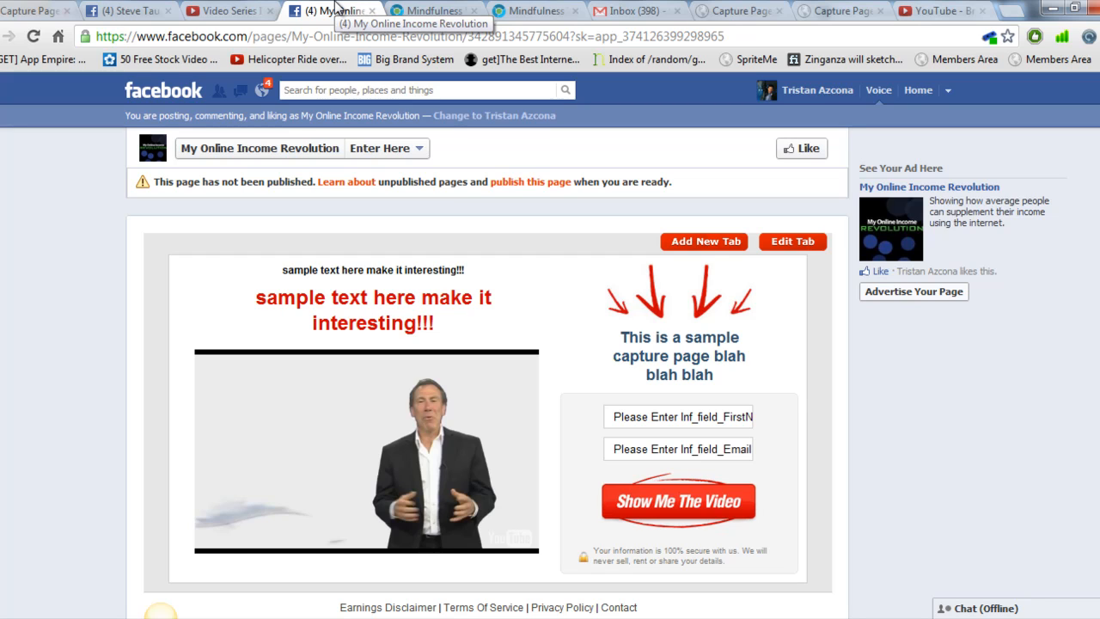
# - Search Facebook for "tr" and open the suggested public figure page
pyautogui.click(344, 90)
pyautogui.write('tr')
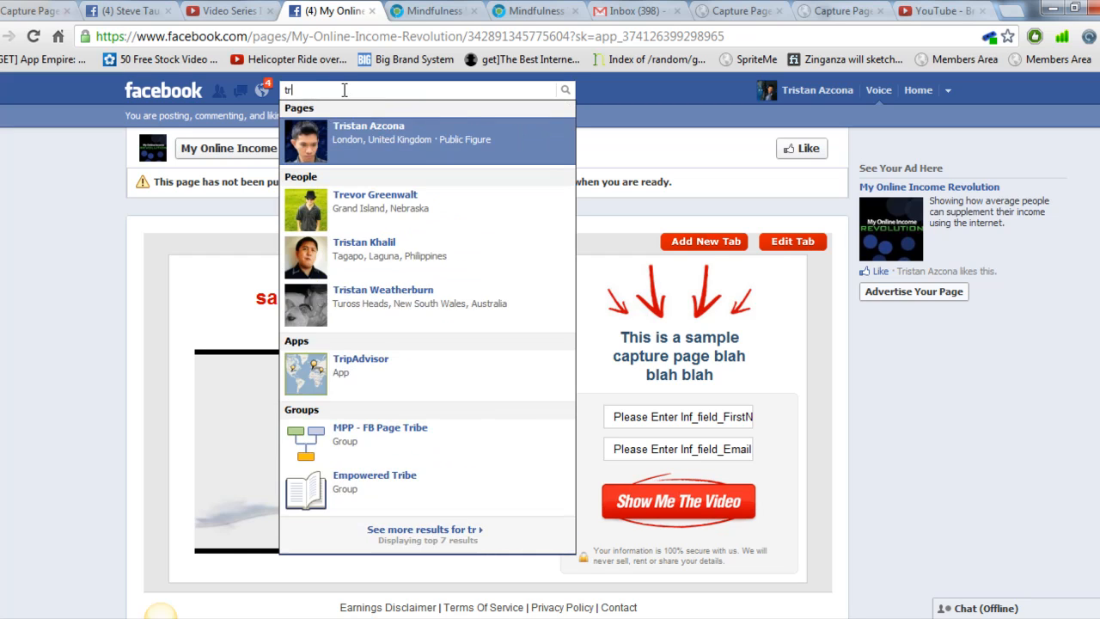
pyautogui.press('Return')
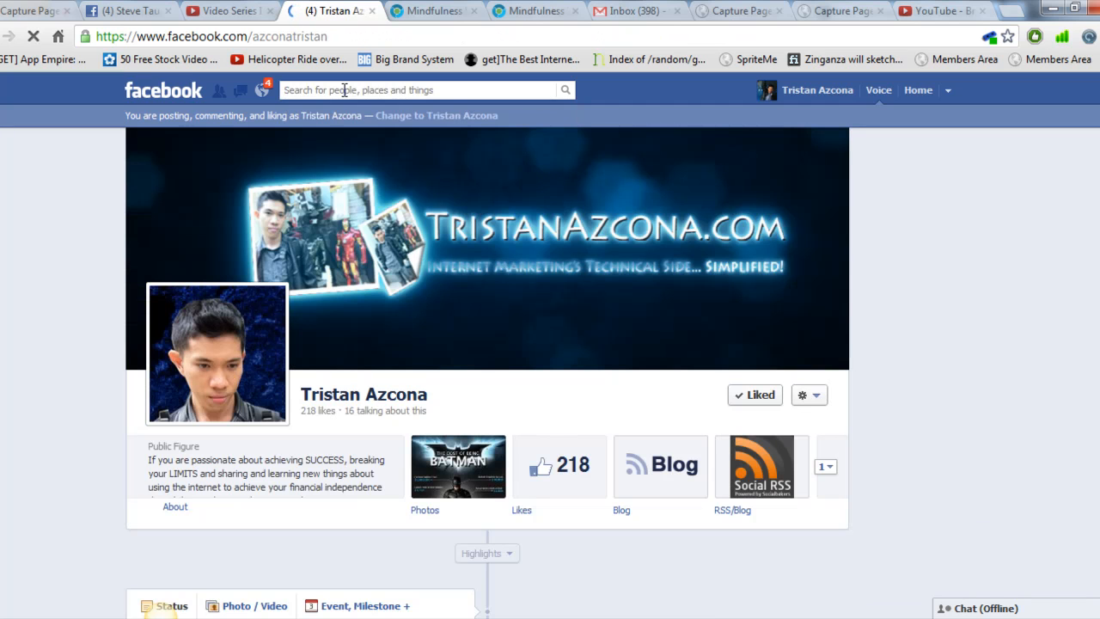